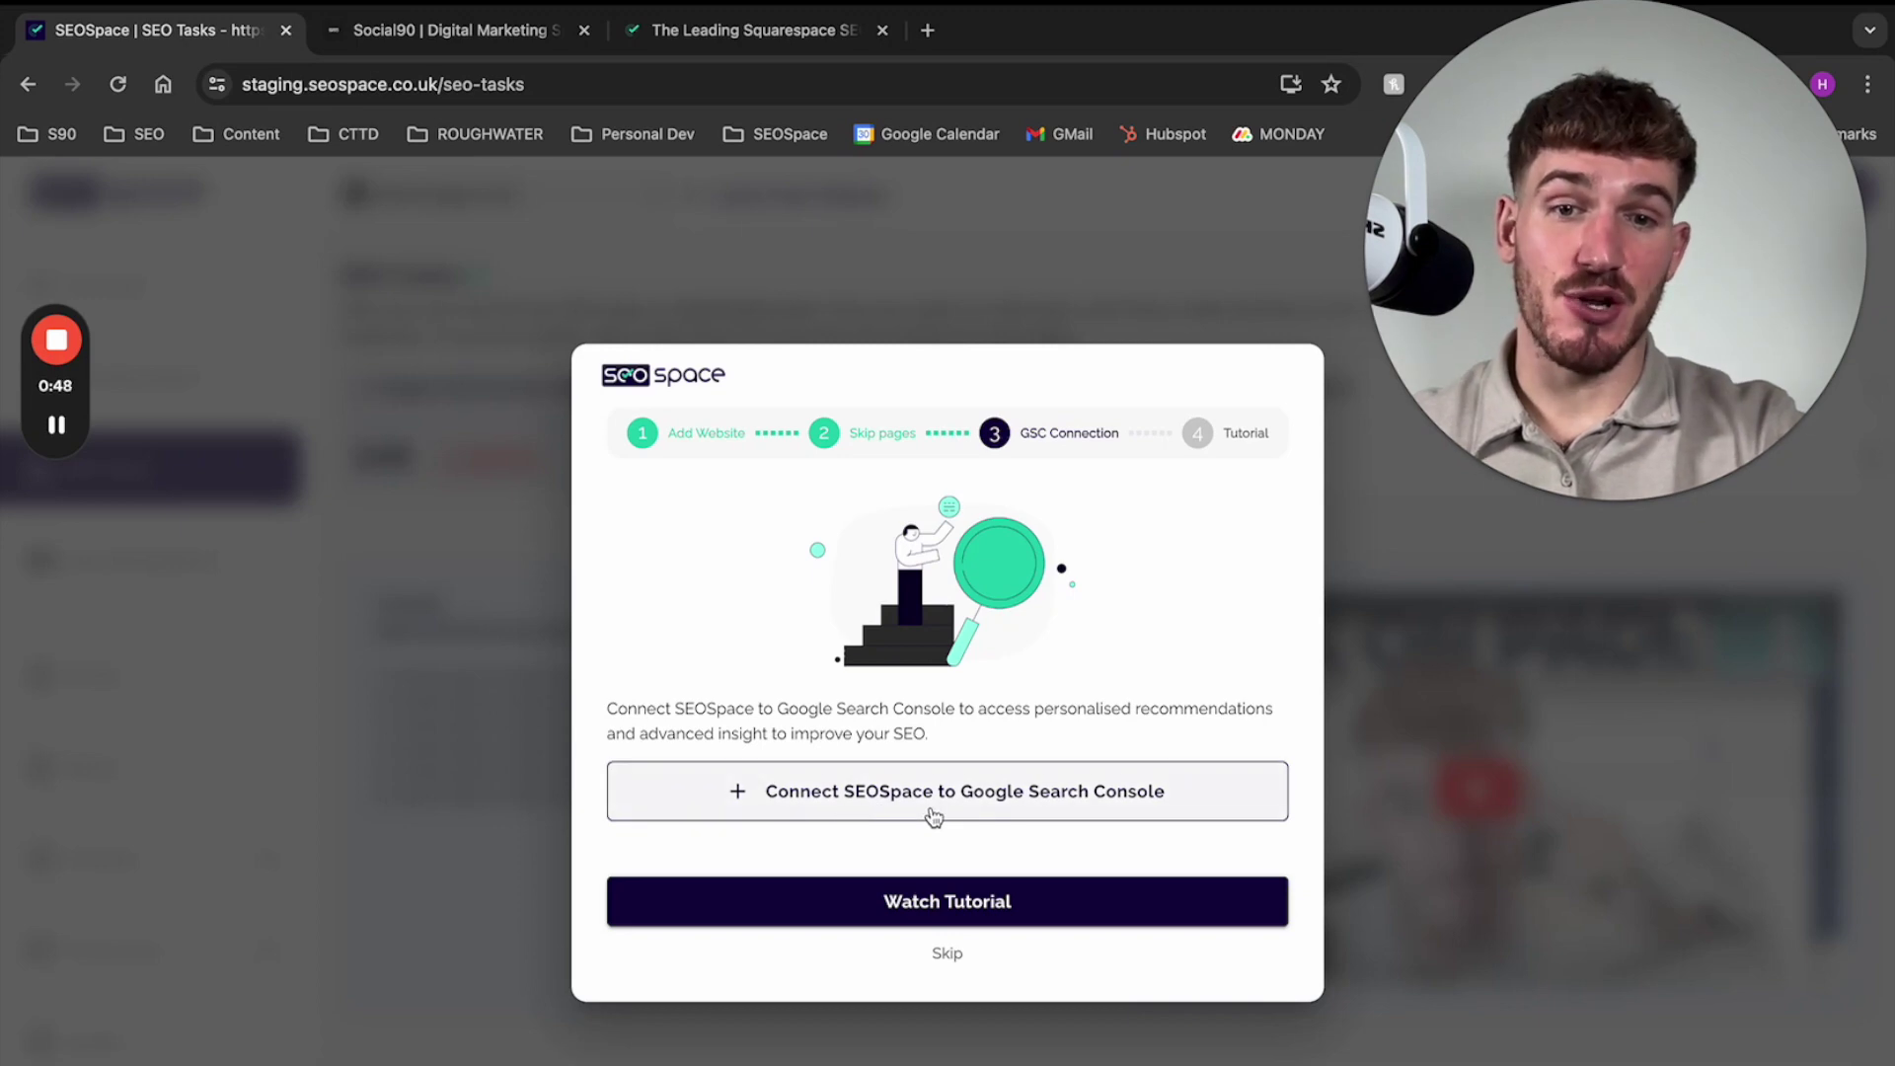
# Check that the Social90 plugin's Indexing check reads 0/1, then go to the site's Squarespace editor
pyautogui.click(465, 47)
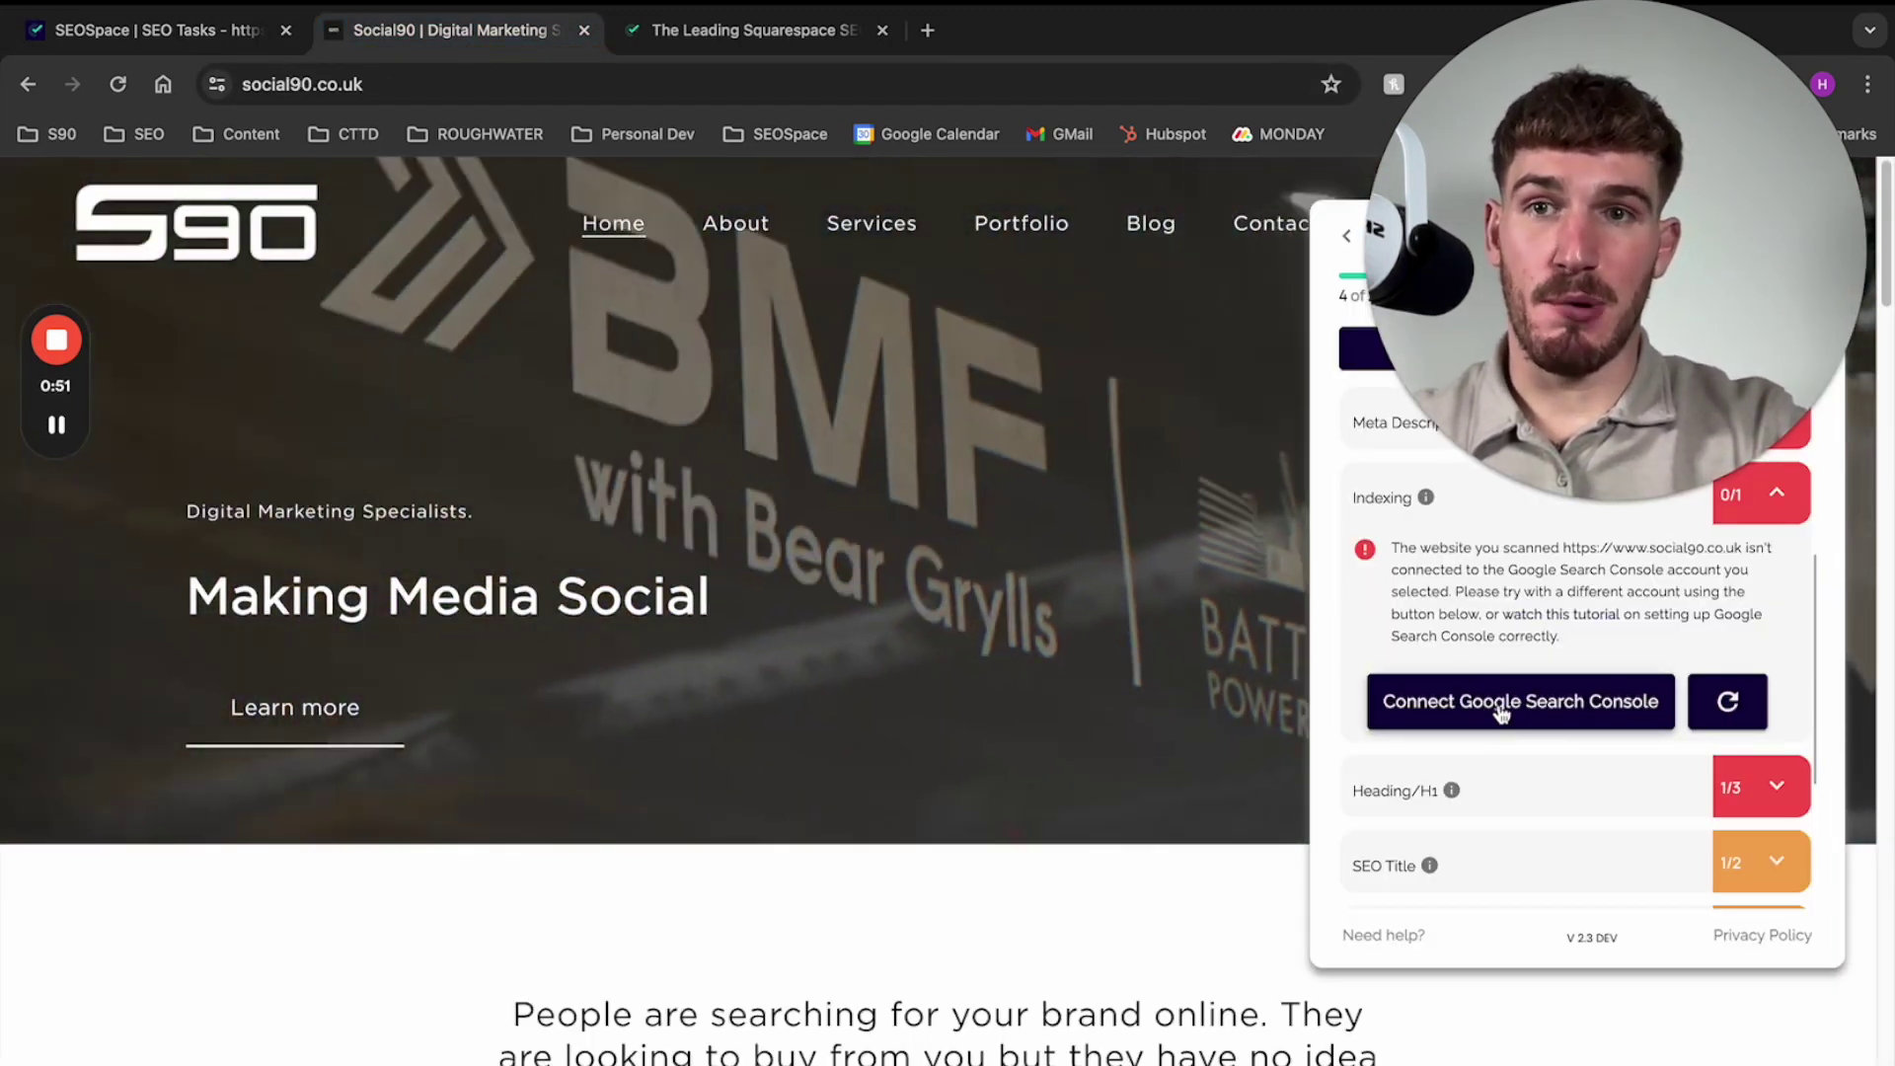
pyautogui.click(158, 29)
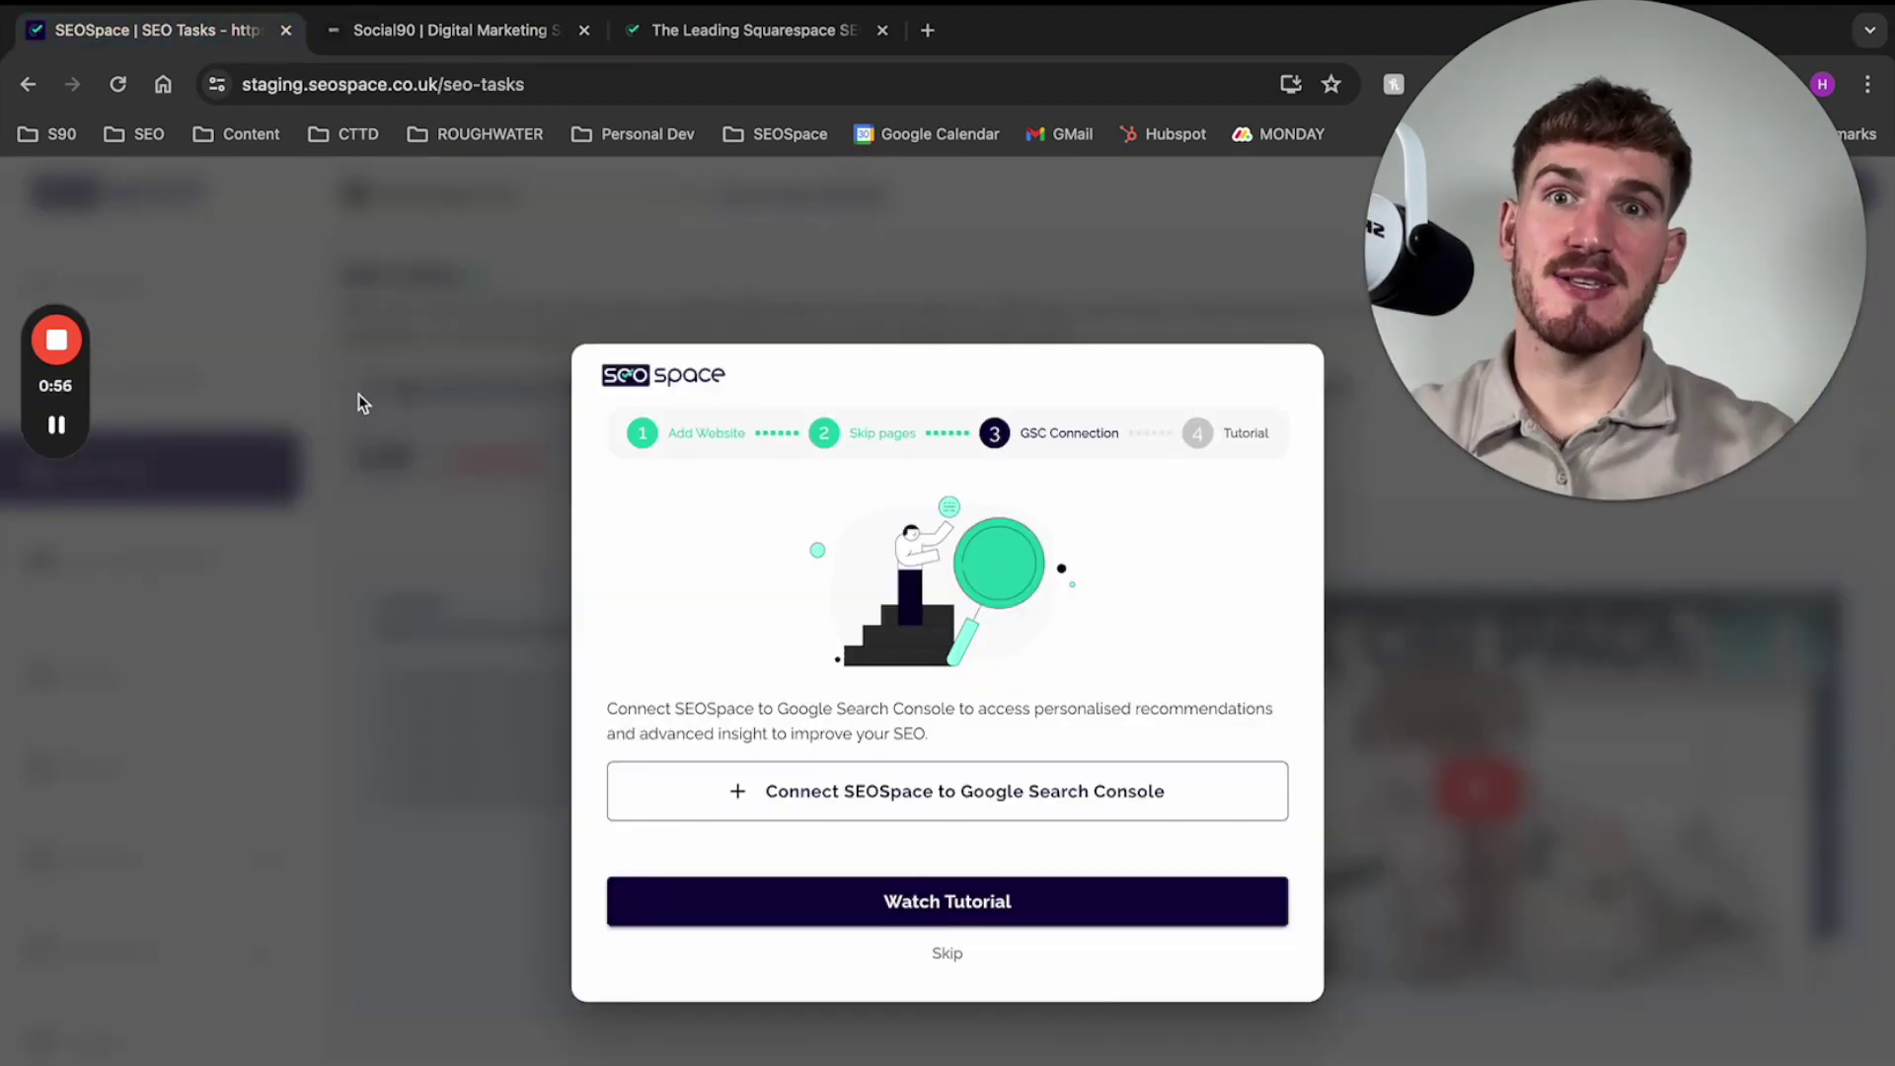
pyautogui.click(731, 38)
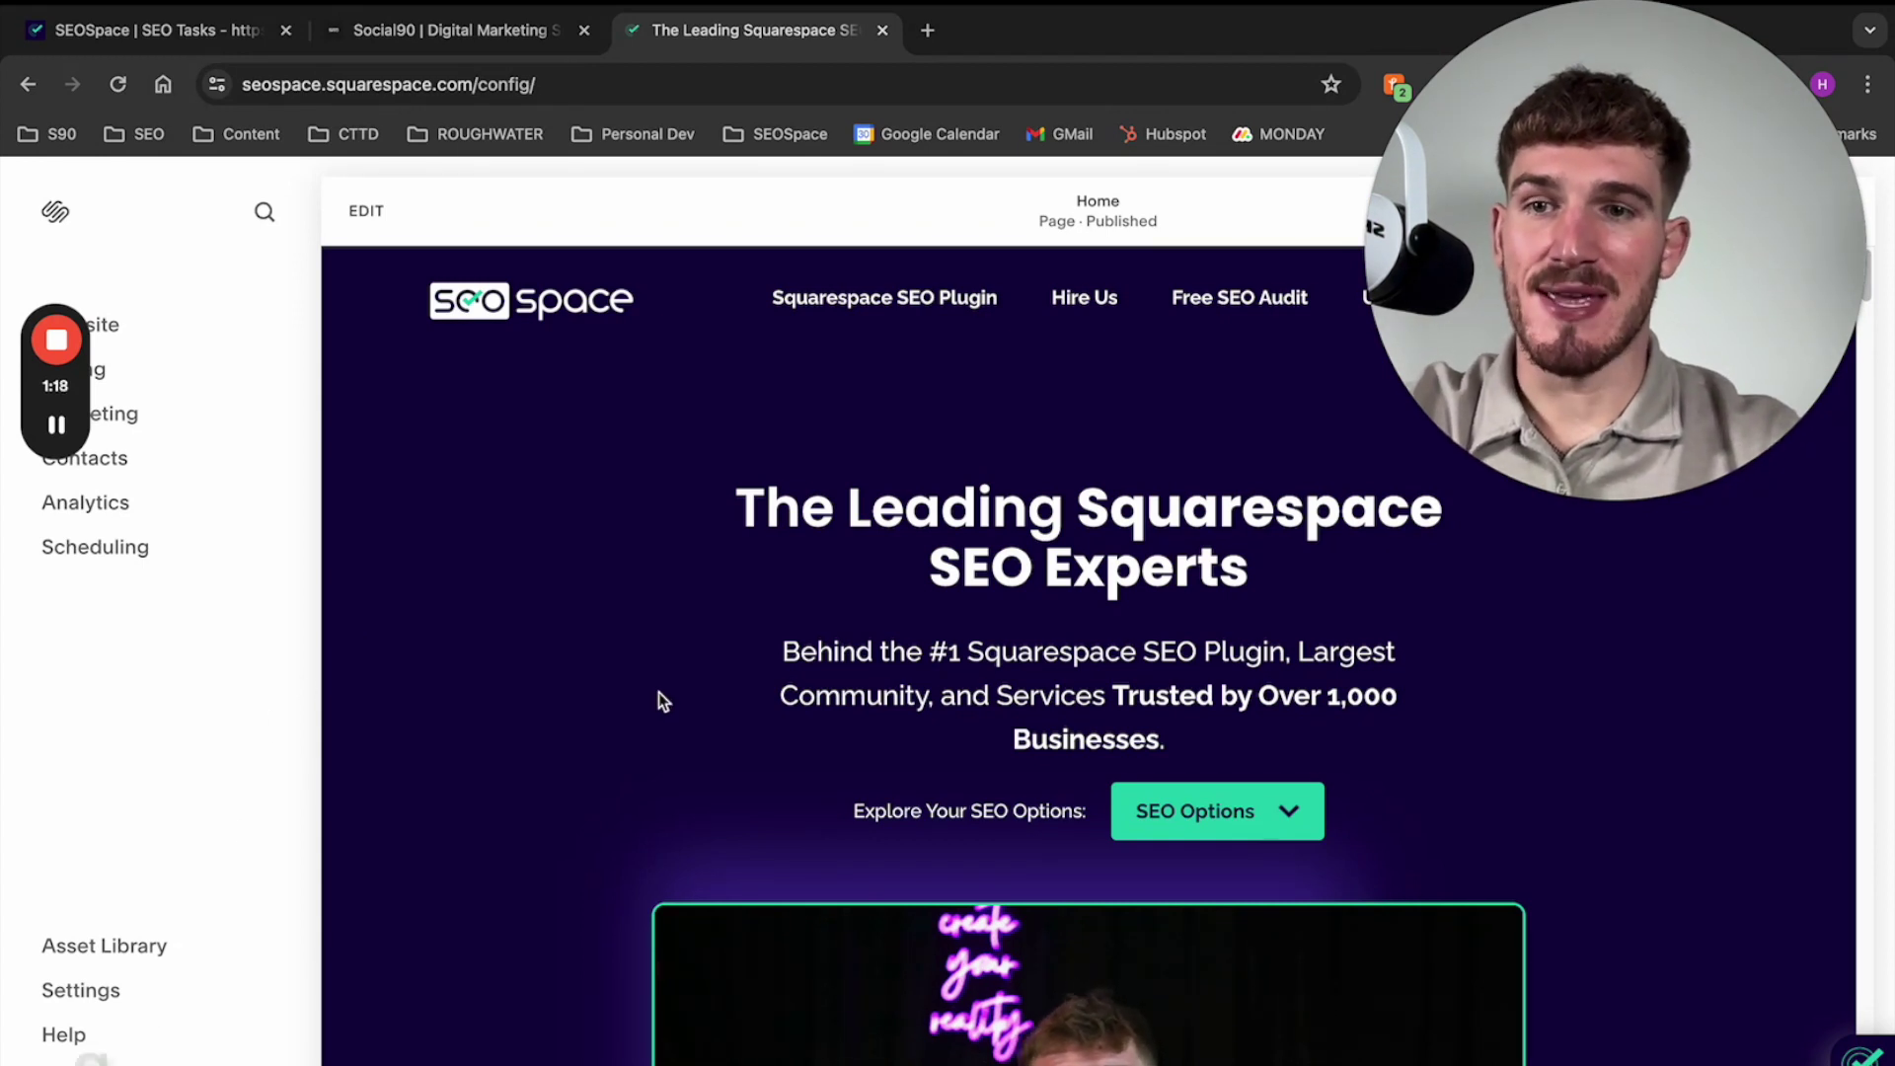
# In Squarespace settings, open Connected Accounts and start connecting a new account
pyautogui.click(75, 995)
pyautogui.scroll(-5, 233, 761)
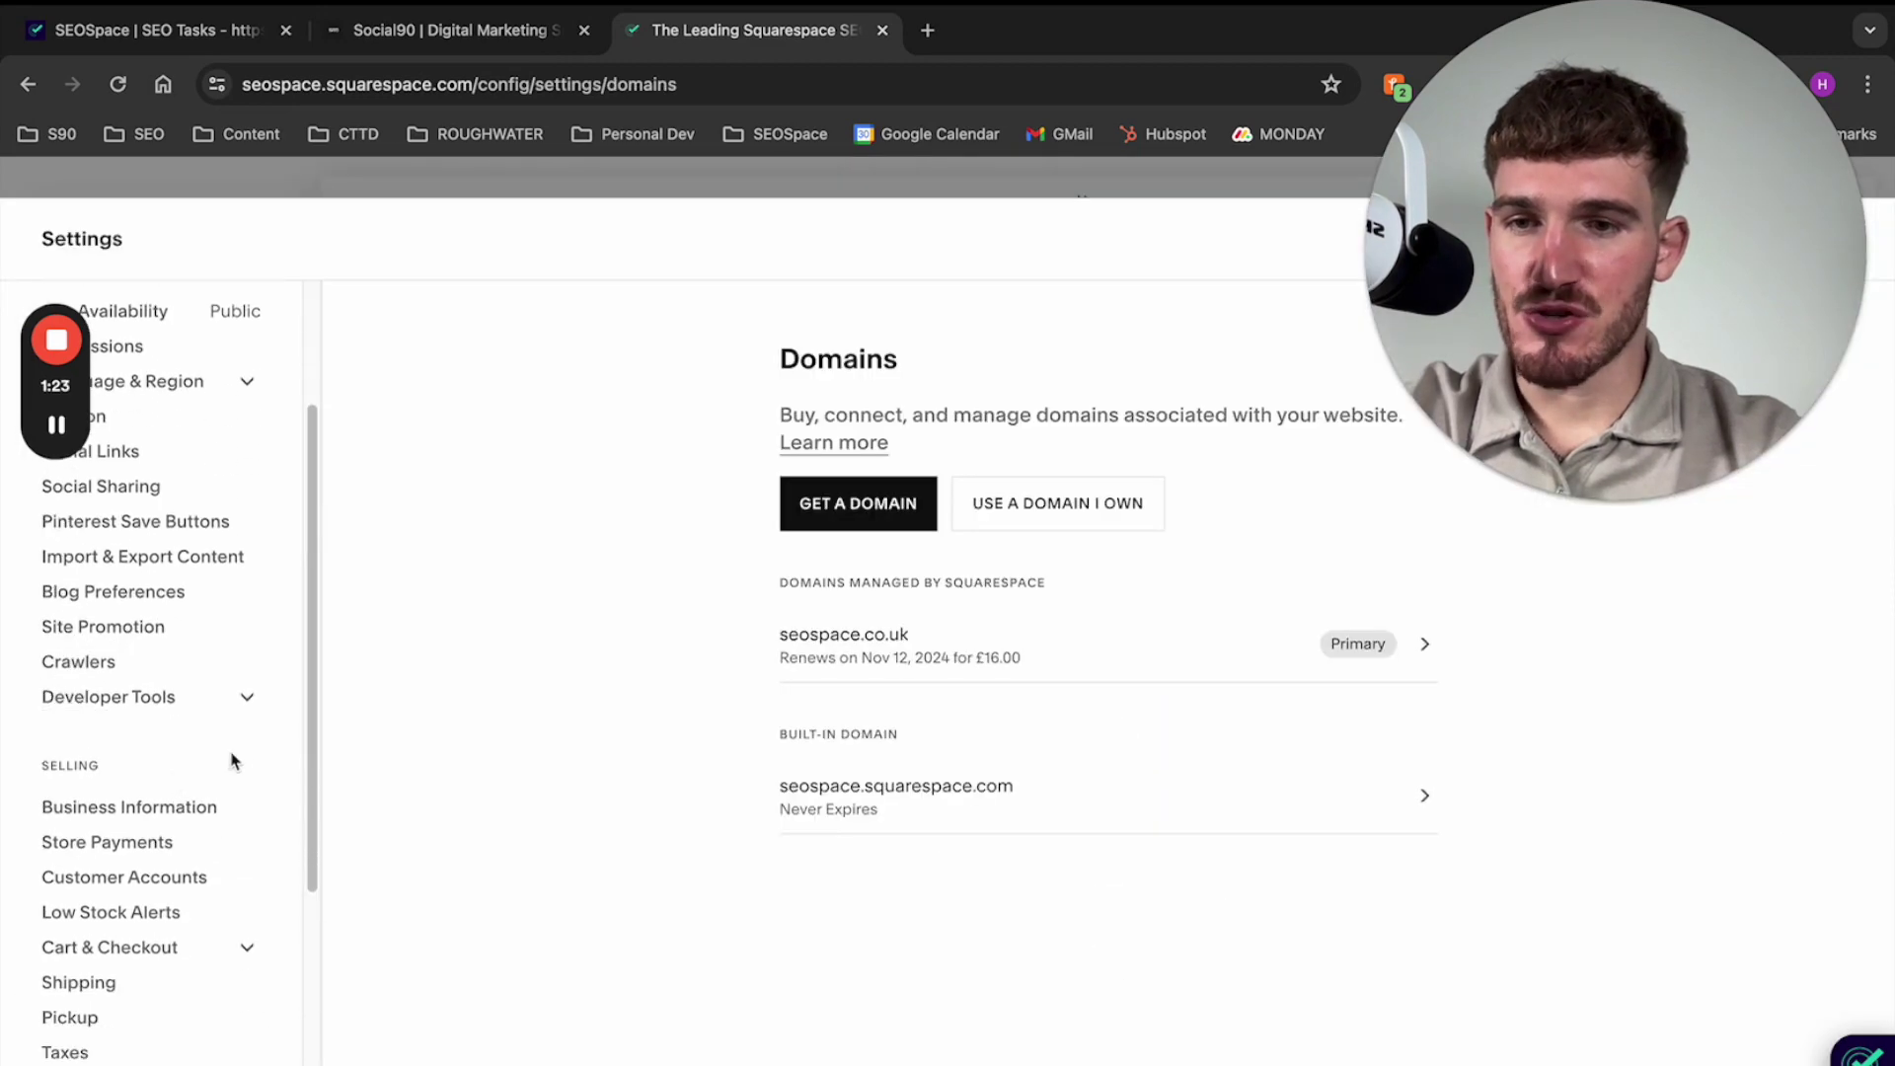
pyautogui.scroll(-3, 237, 770)
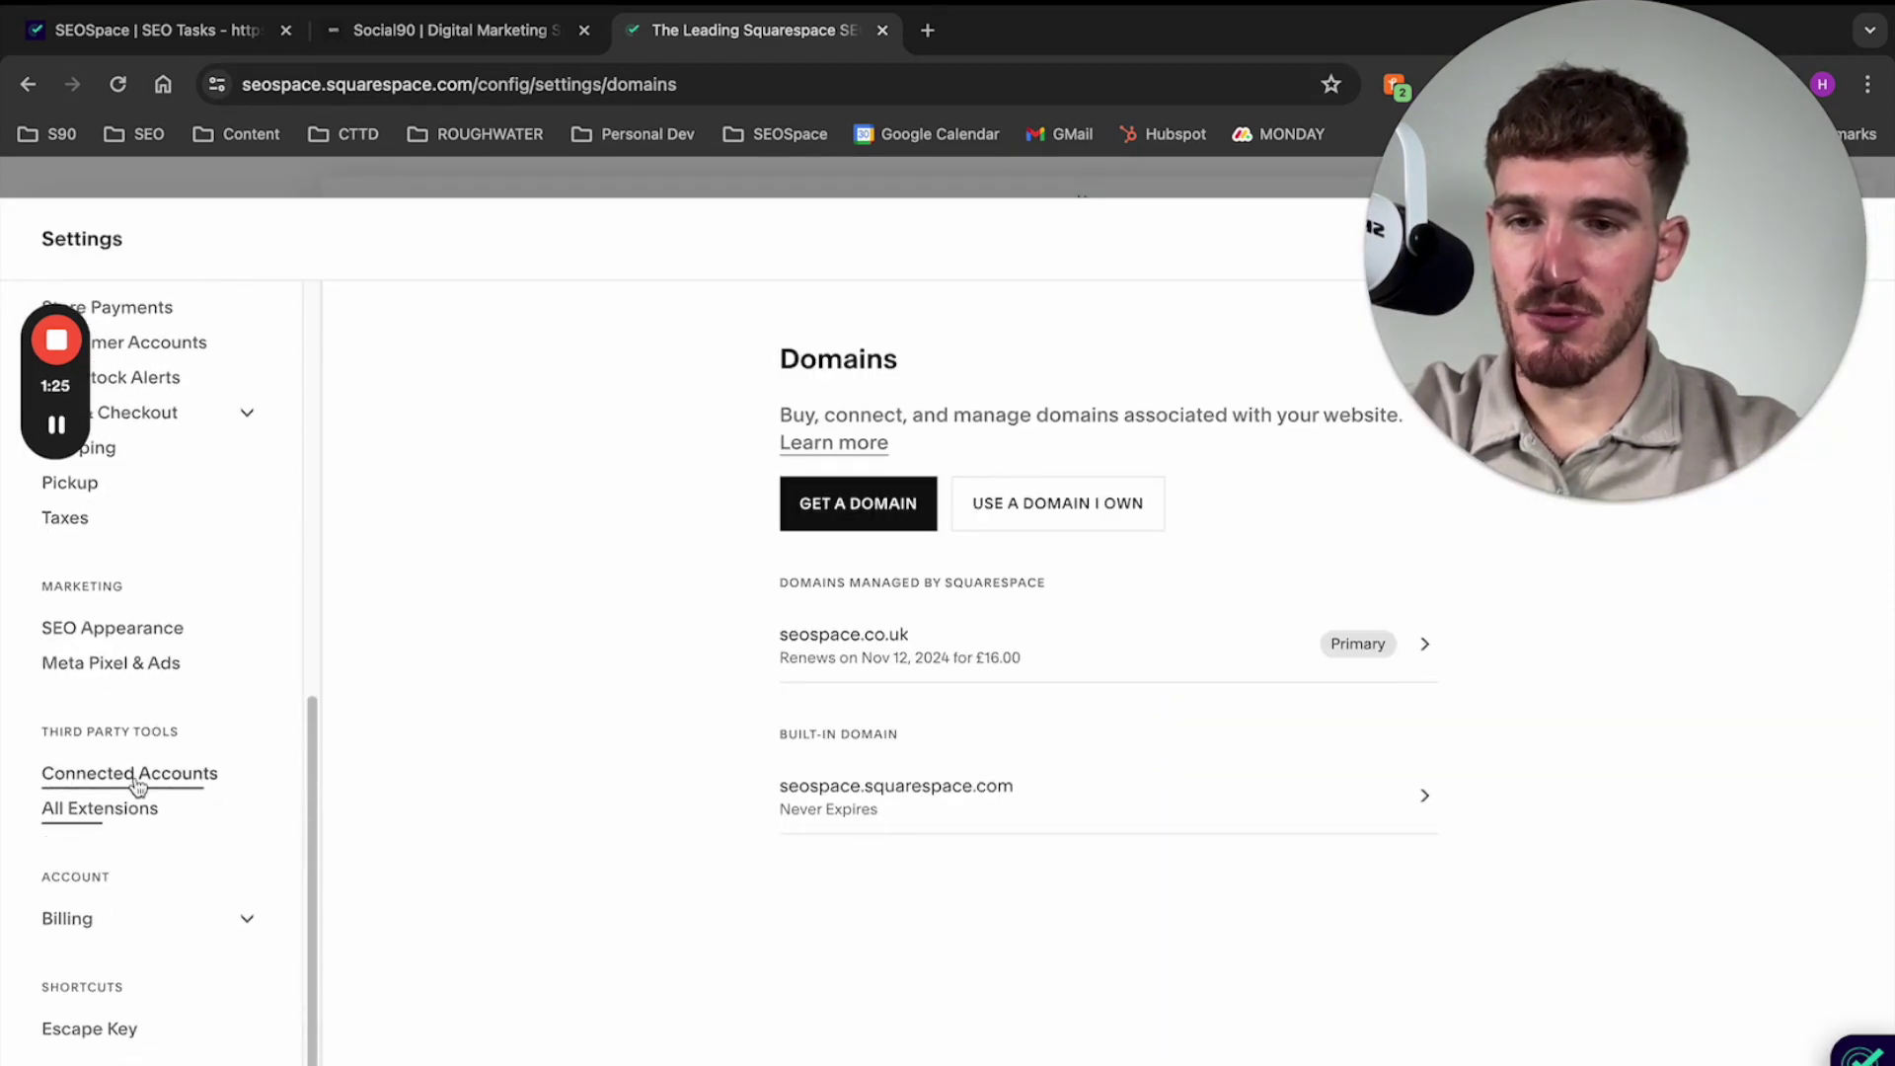
pyautogui.click(188, 772)
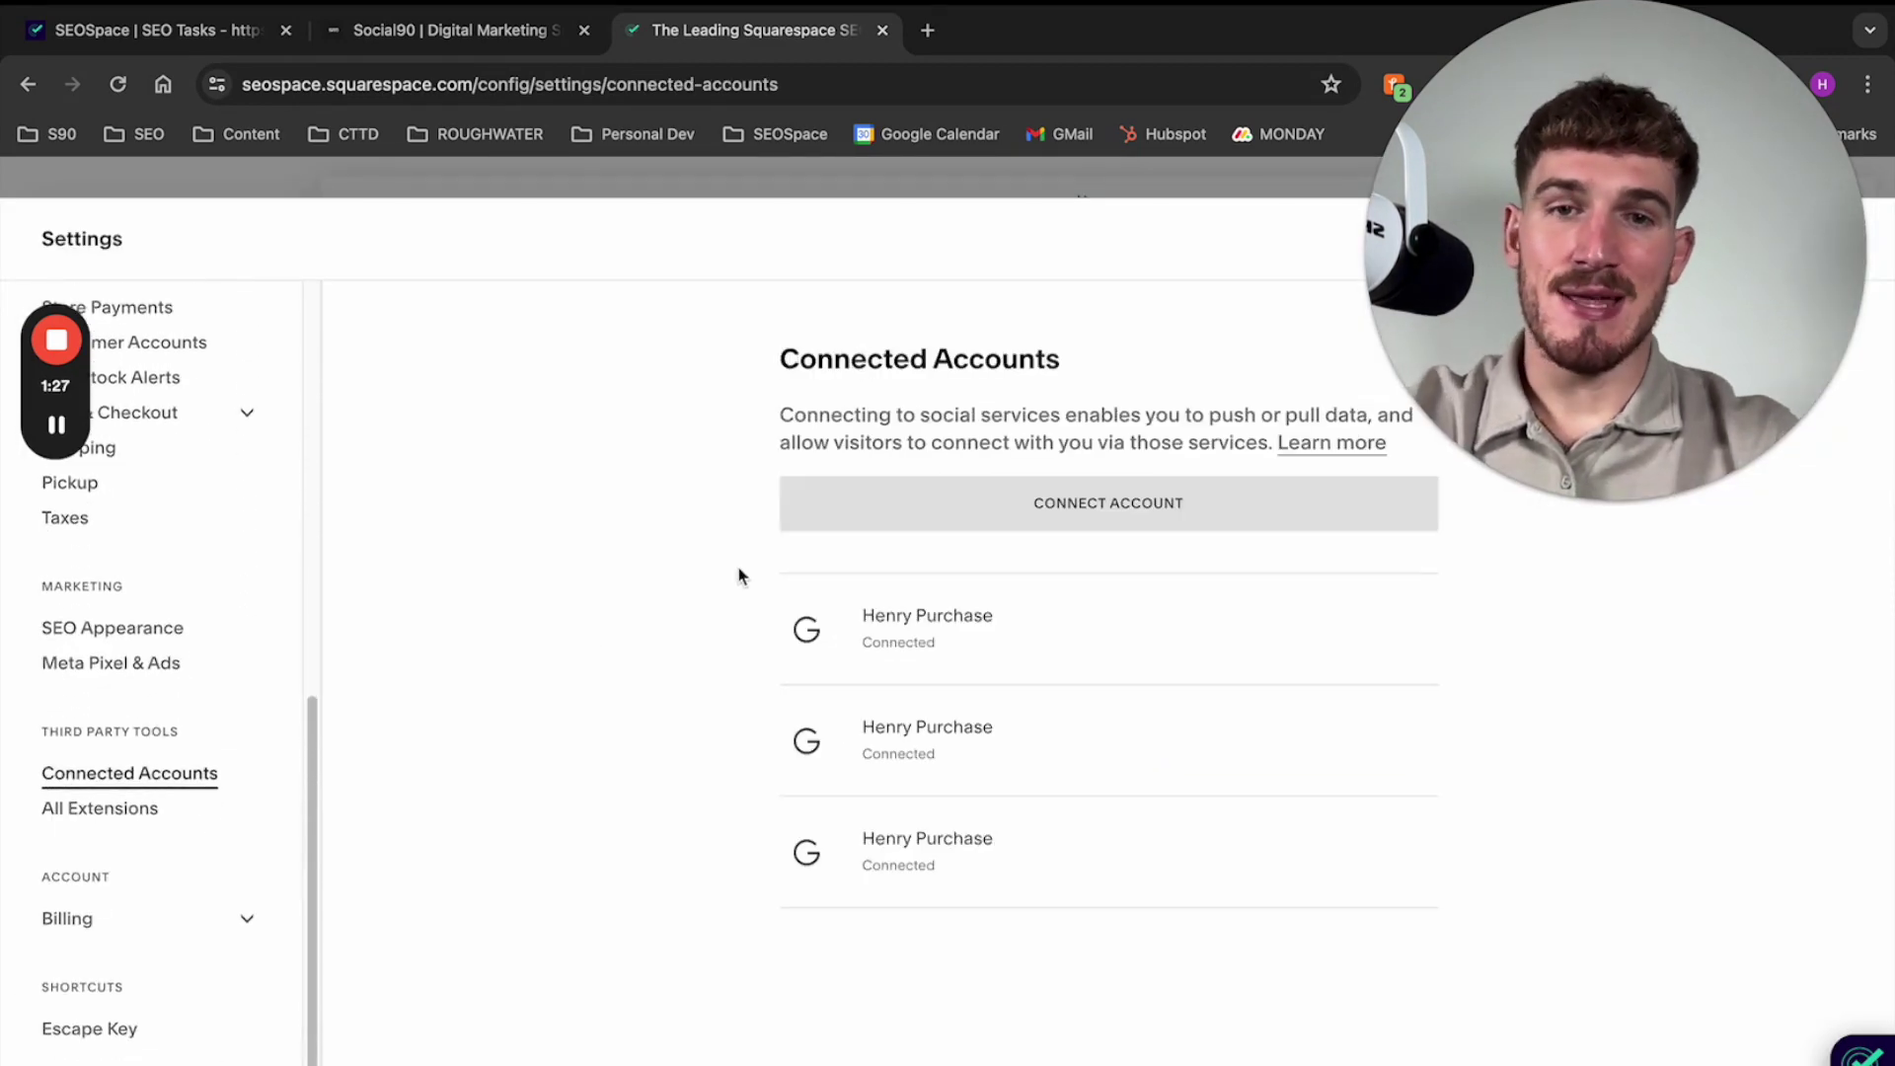
pyautogui.click(1026, 510)
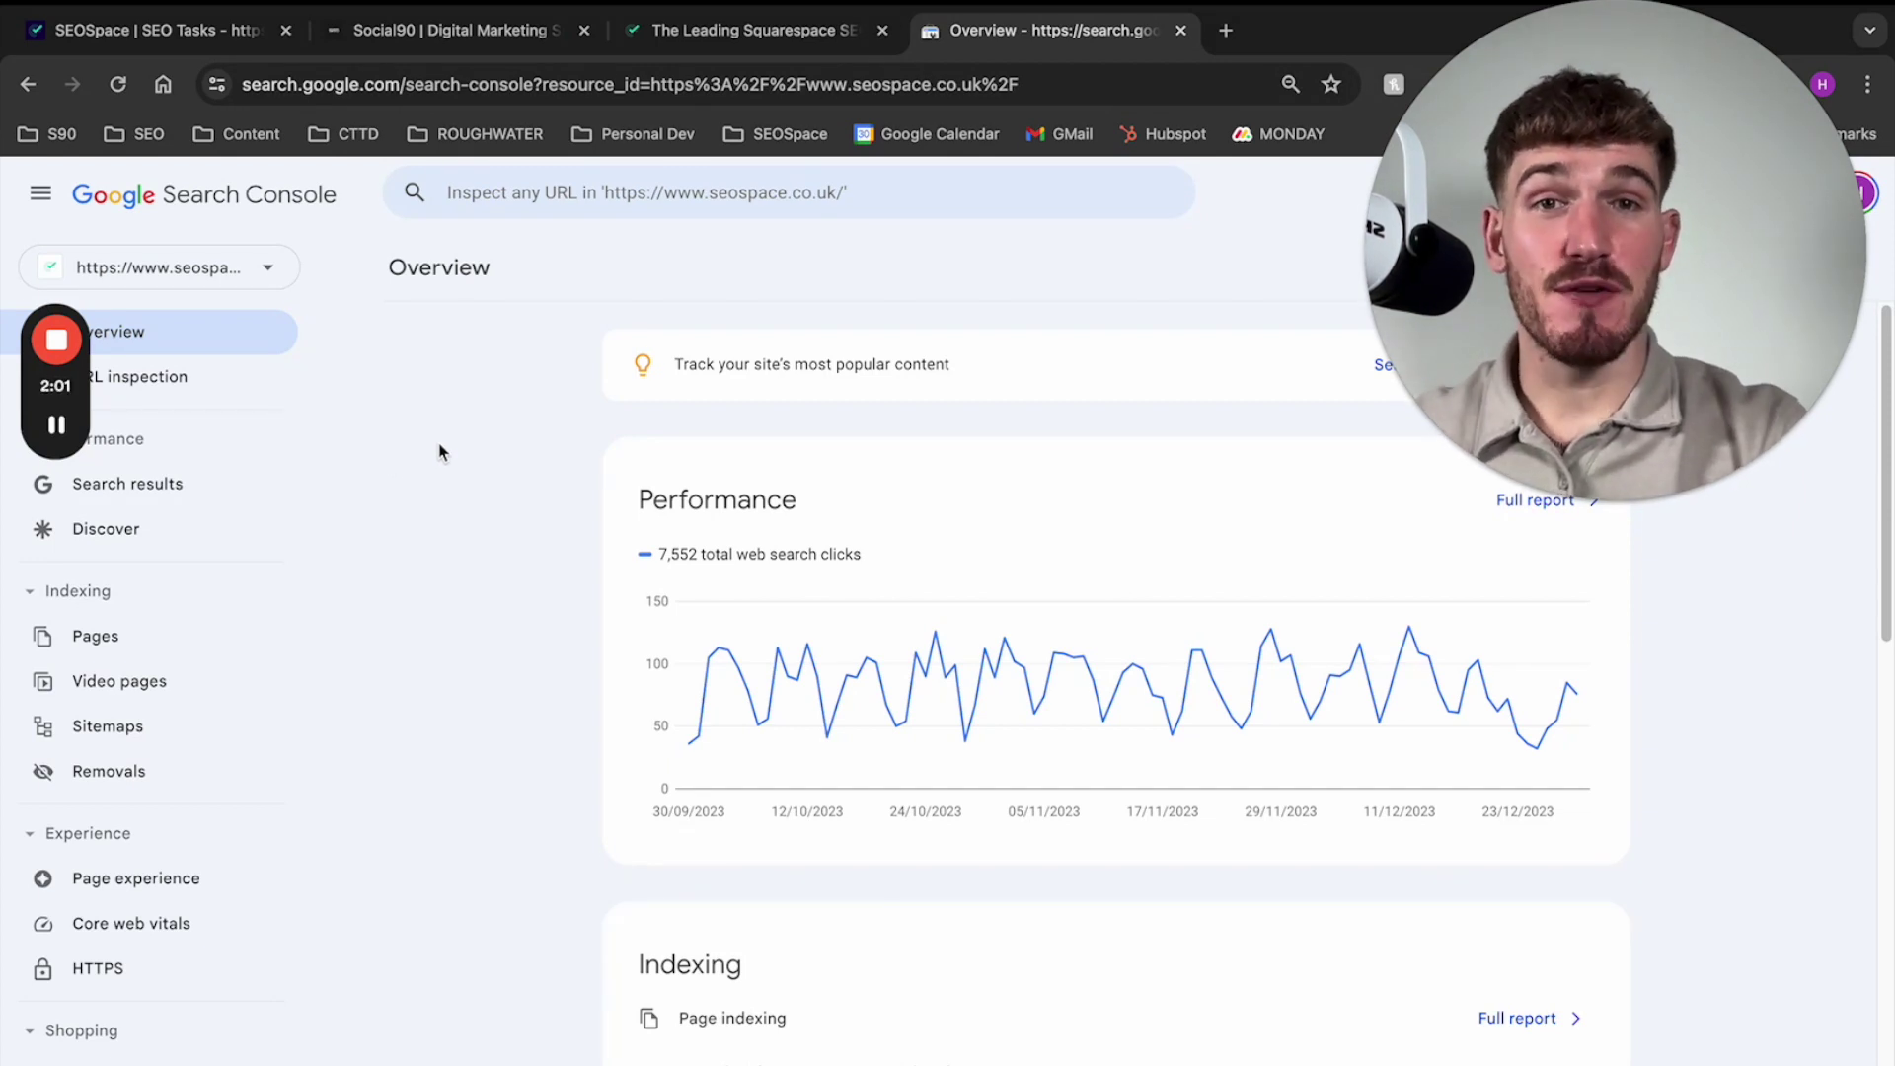
# Return to the SEOSpace onboarding's GSC Connection step
pyautogui.click(156, 35)
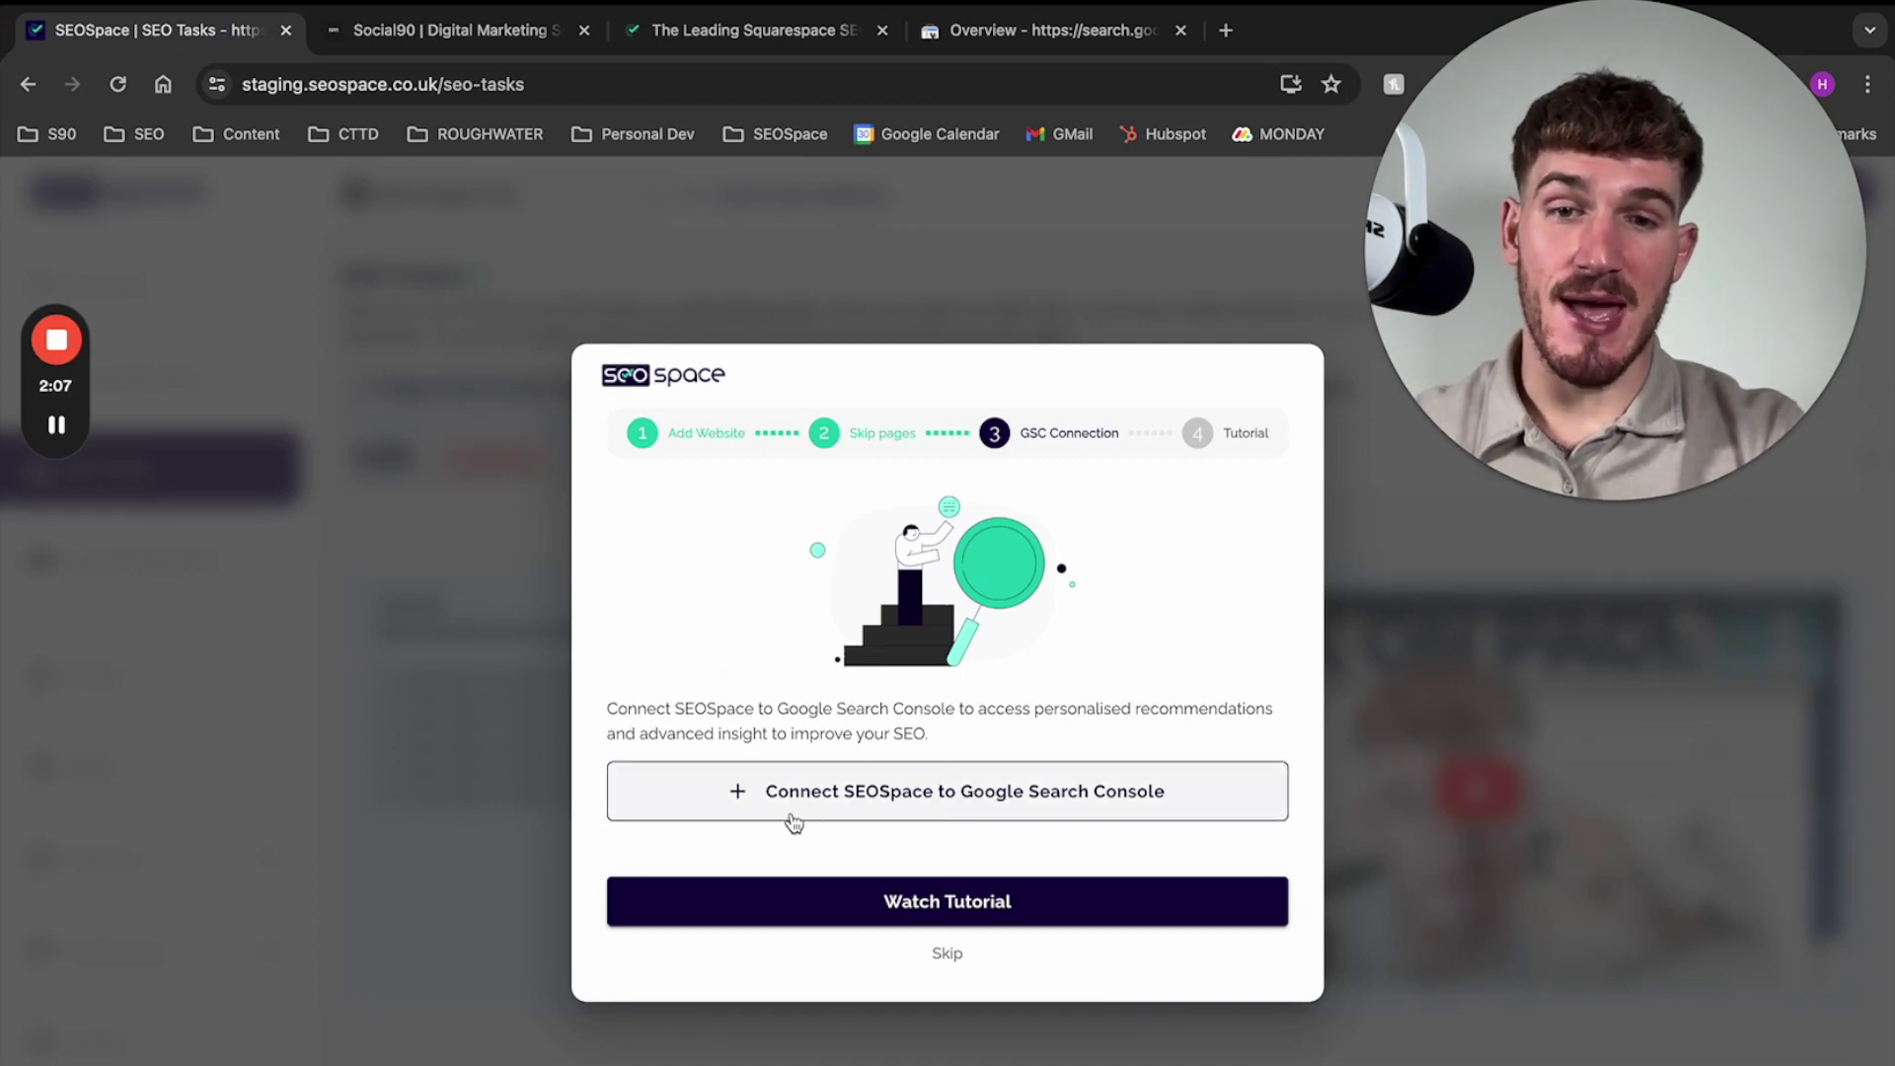
# Authorise SEOSpace's Google Search Console access for seospace.co.uk with the site's Google account
pyautogui.click(999, 816)
pyautogui.click(948, 770)
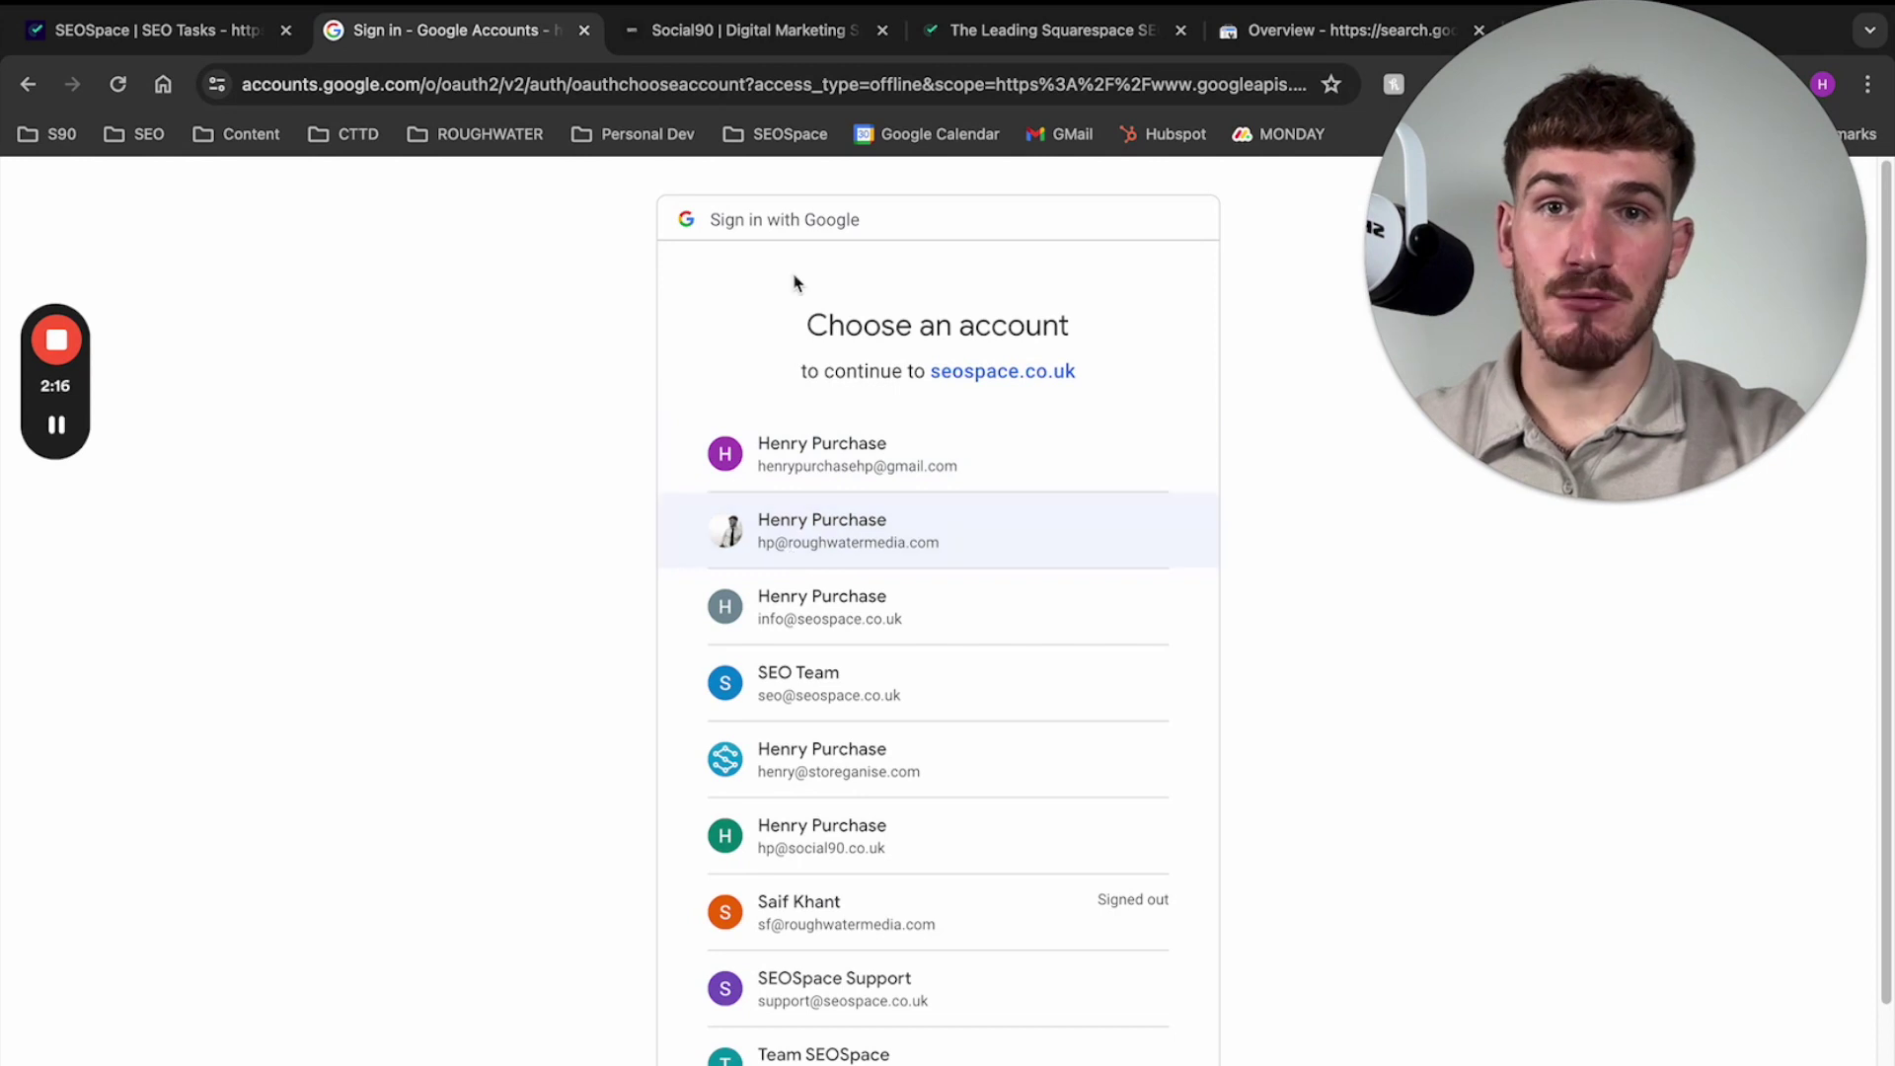
pyautogui.click(982, 38)
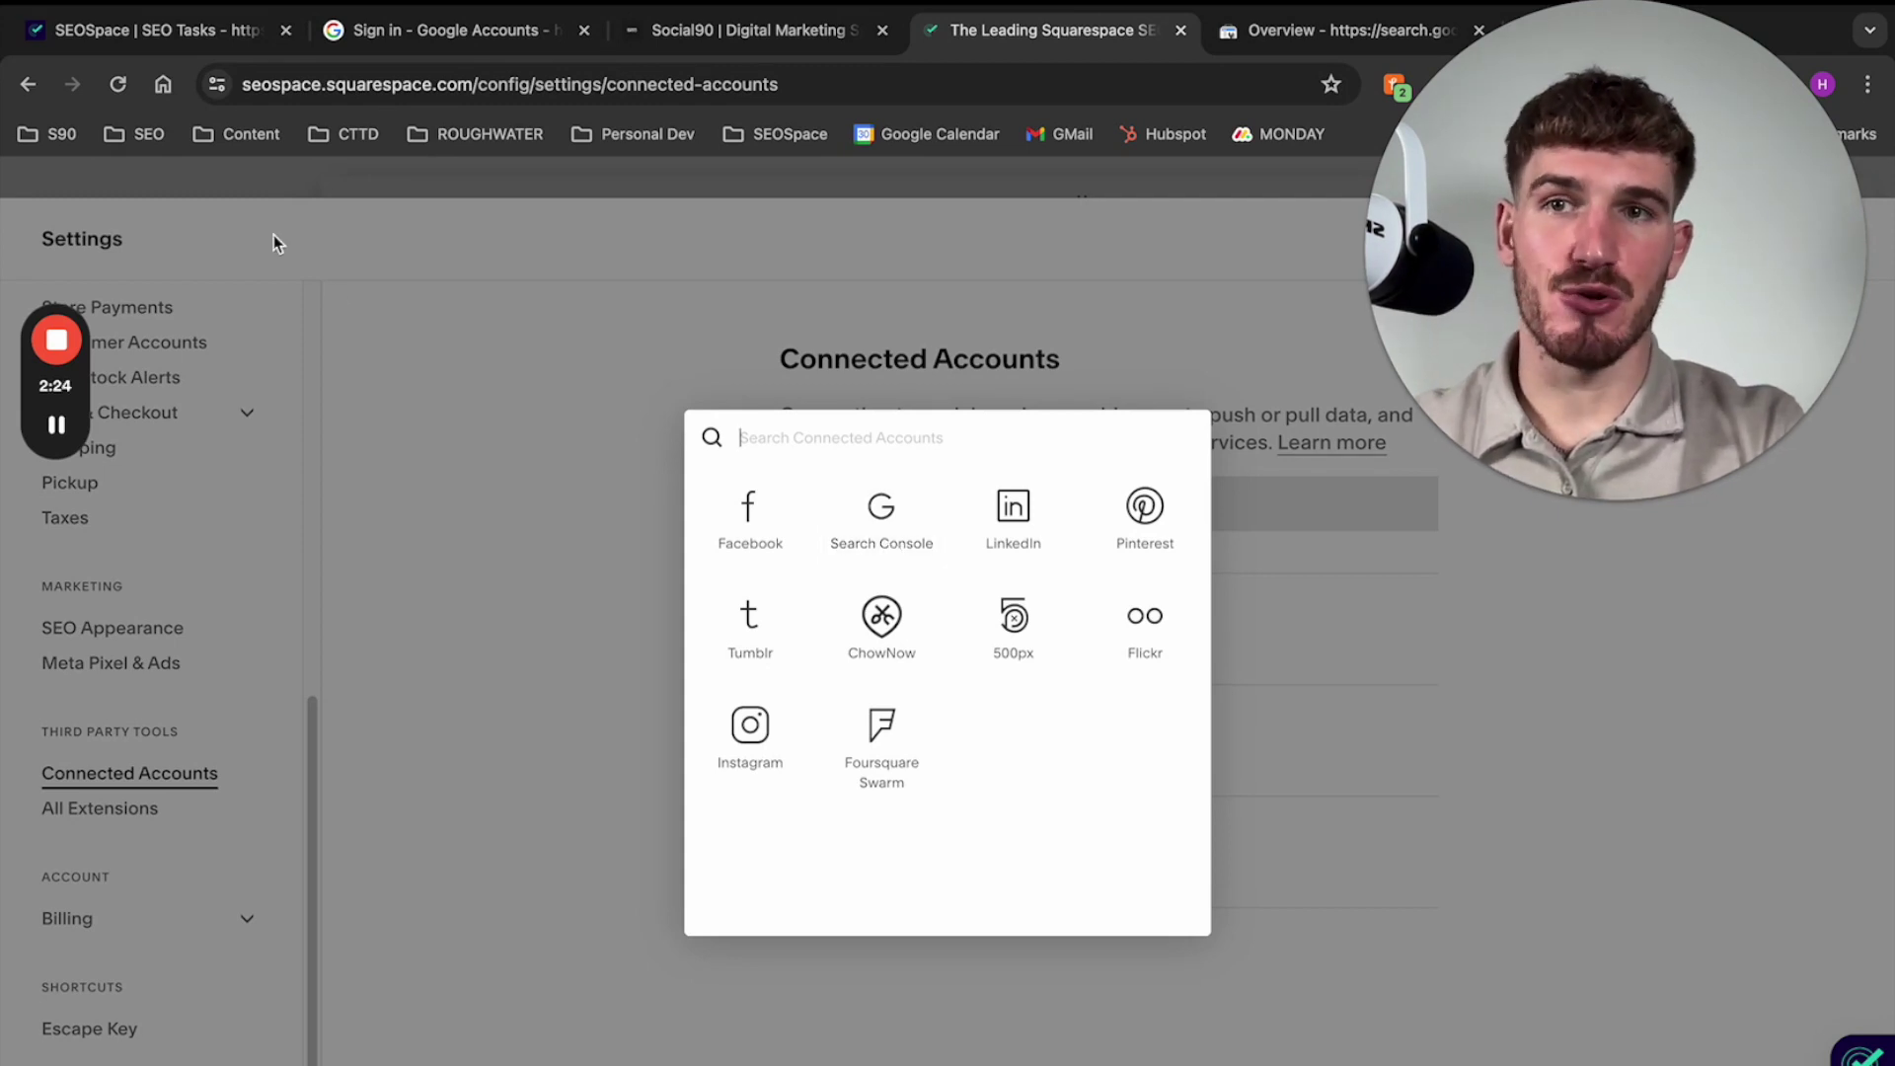
pyautogui.click(151, 31)
pyautogui.click(434, 38)
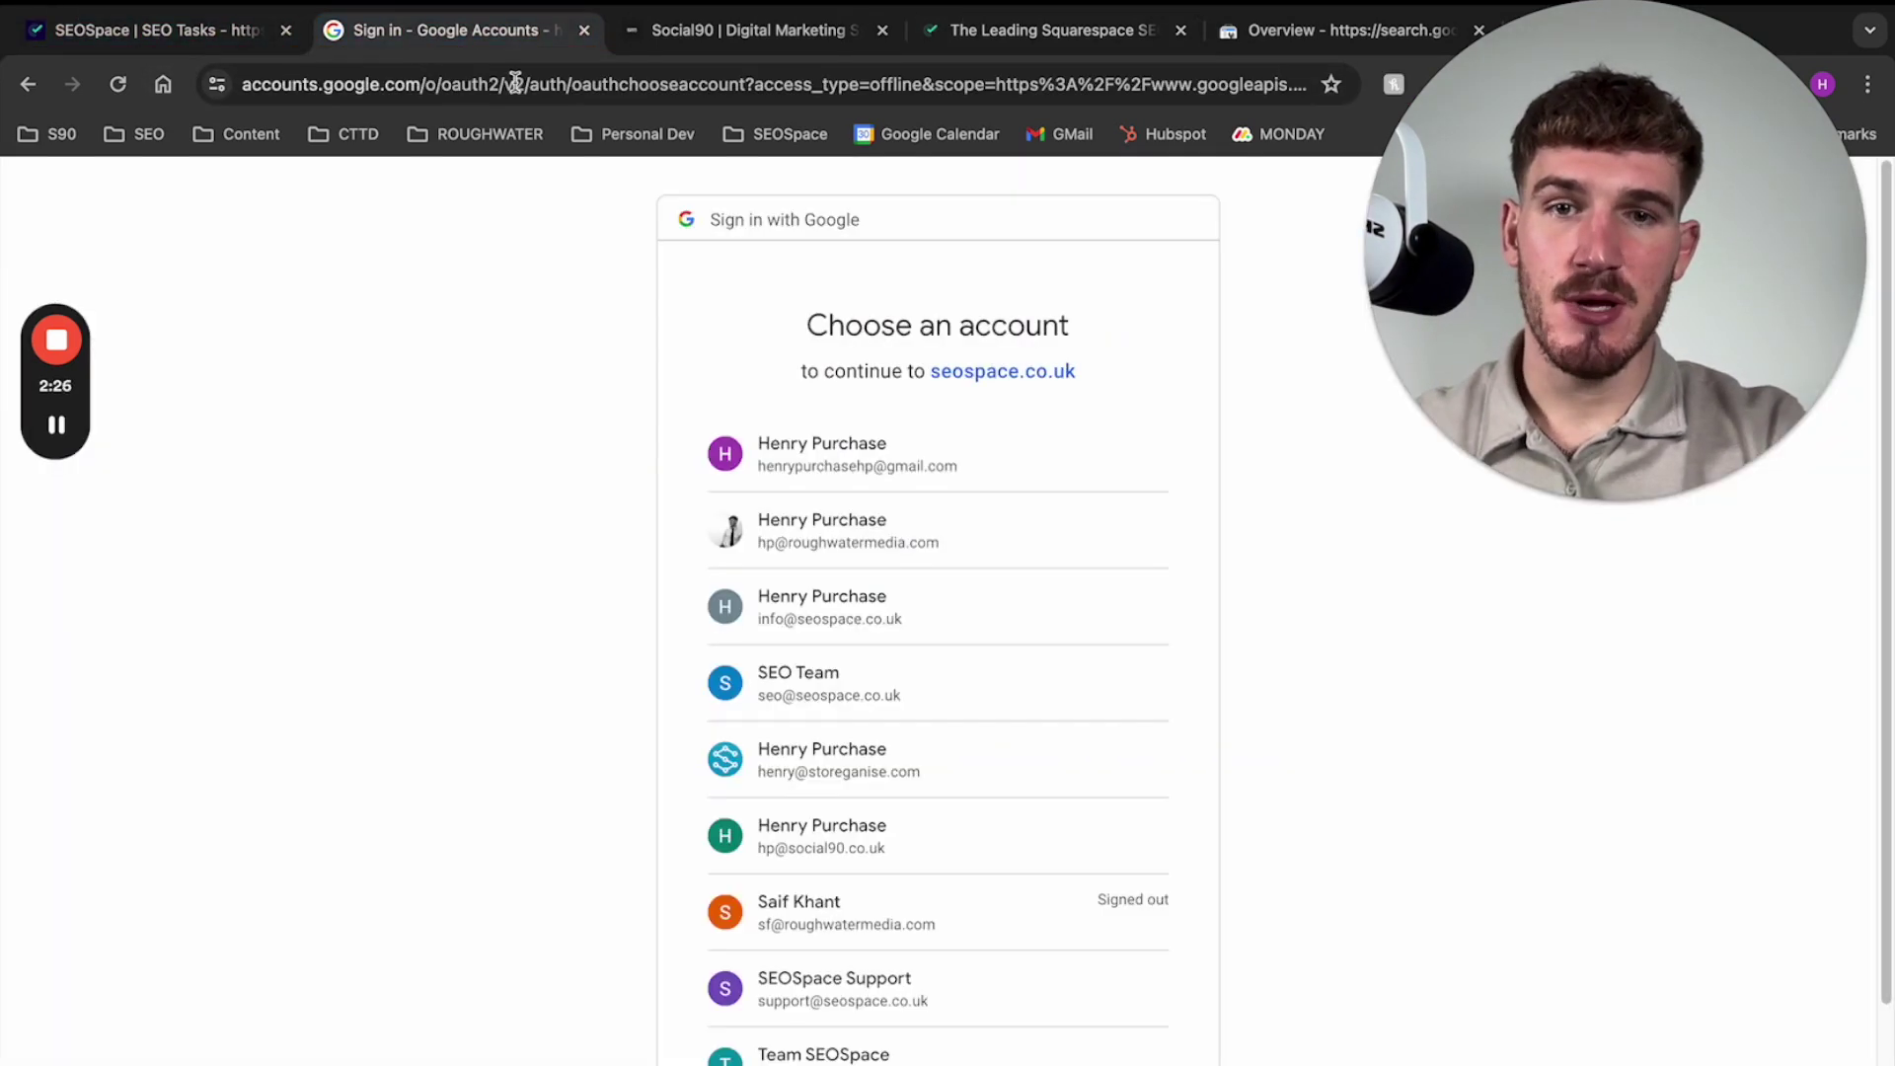
pyautogui.click(906, 548)
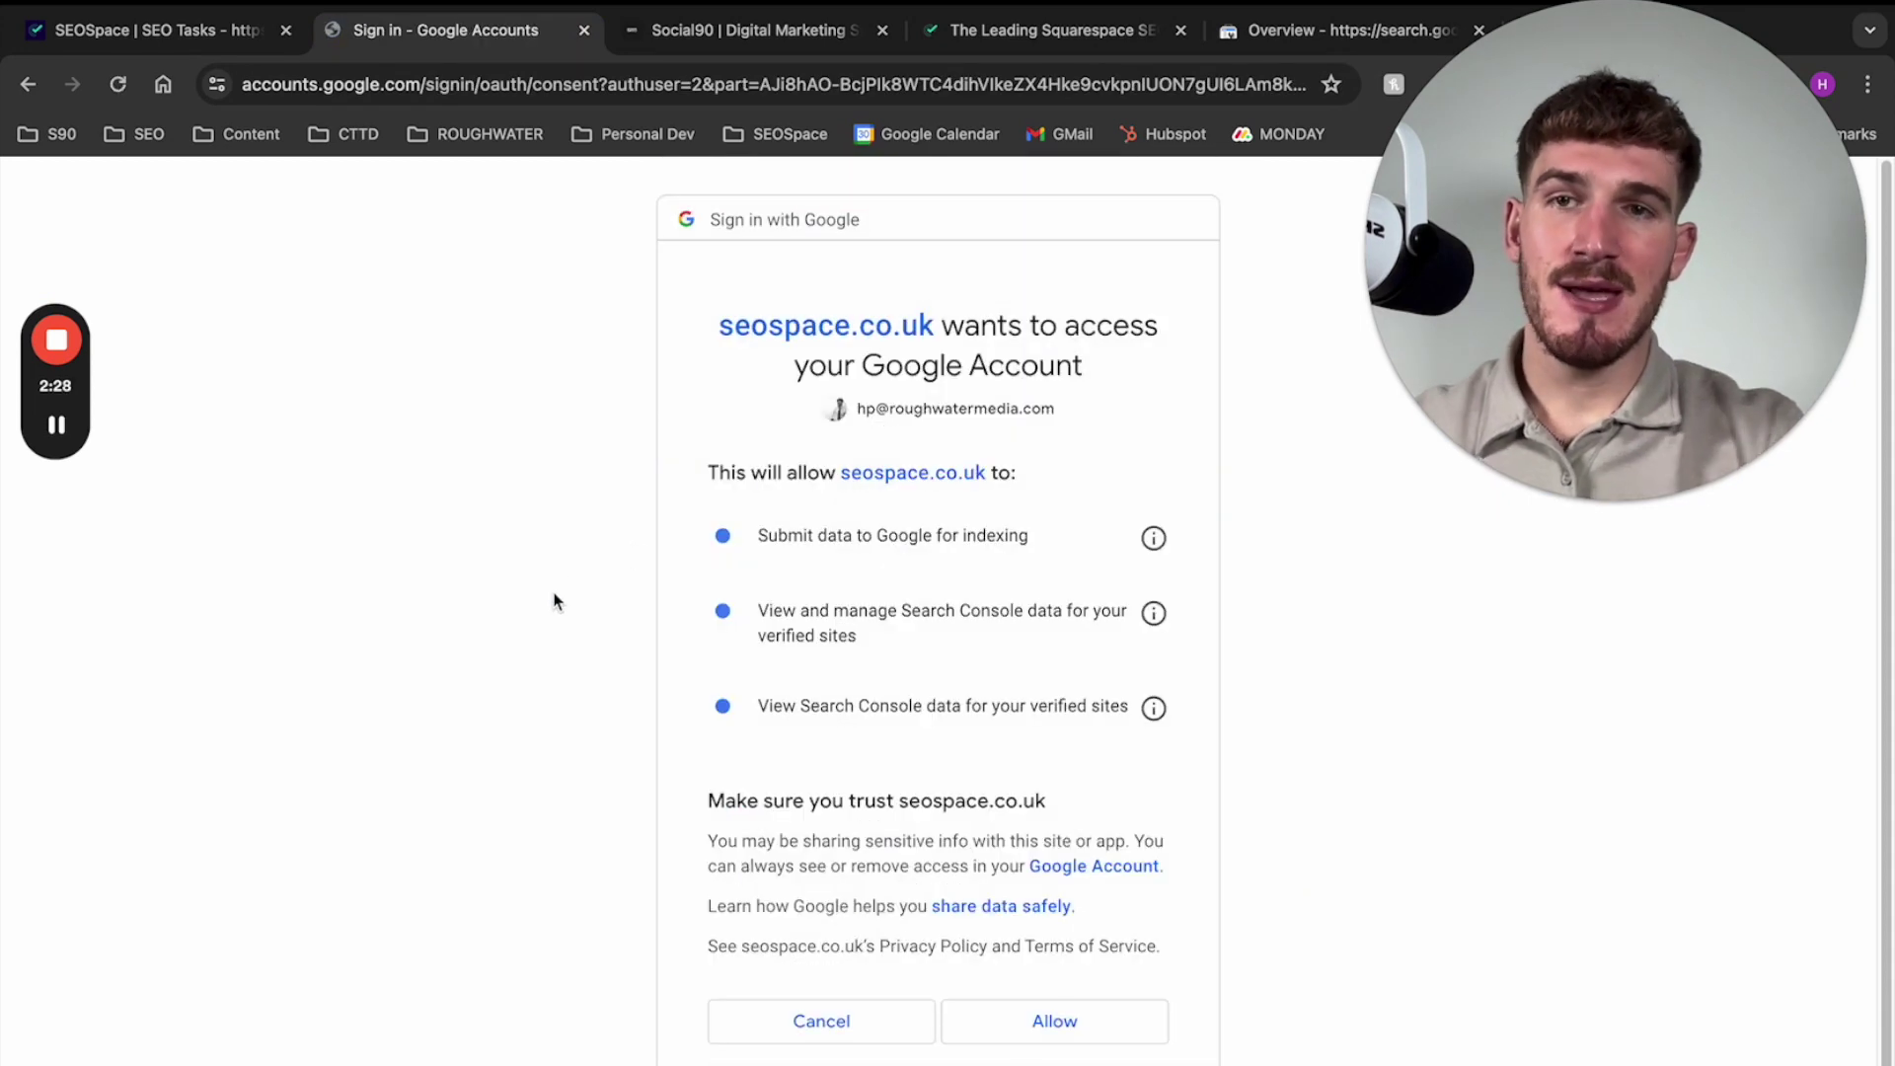
pyautogui.click(1102, 1046)
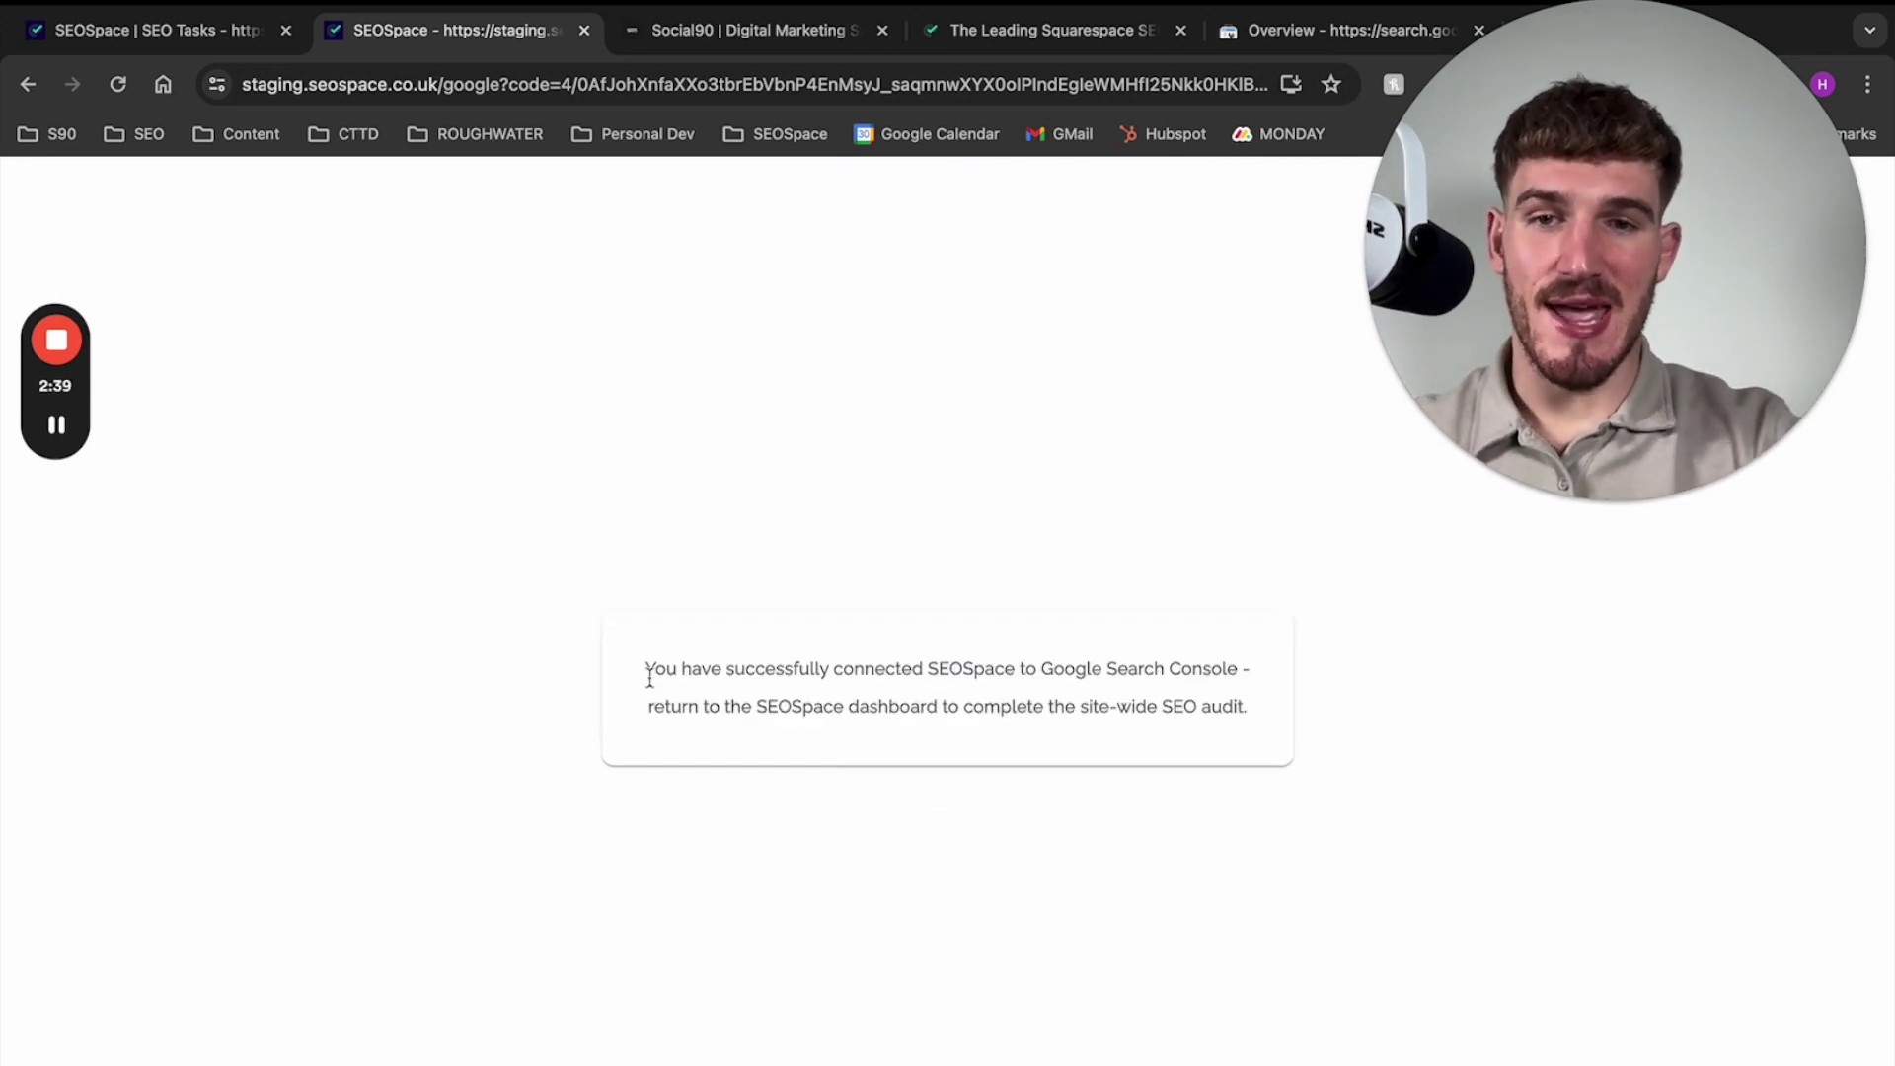
# Close the connection-success tab and advance the SEOSpace onboarding to the Tutorial step
pyautogui.moveTo(645, 668); pyautogui.dragTo(1264, 714)
pyautogui.press('super+w')
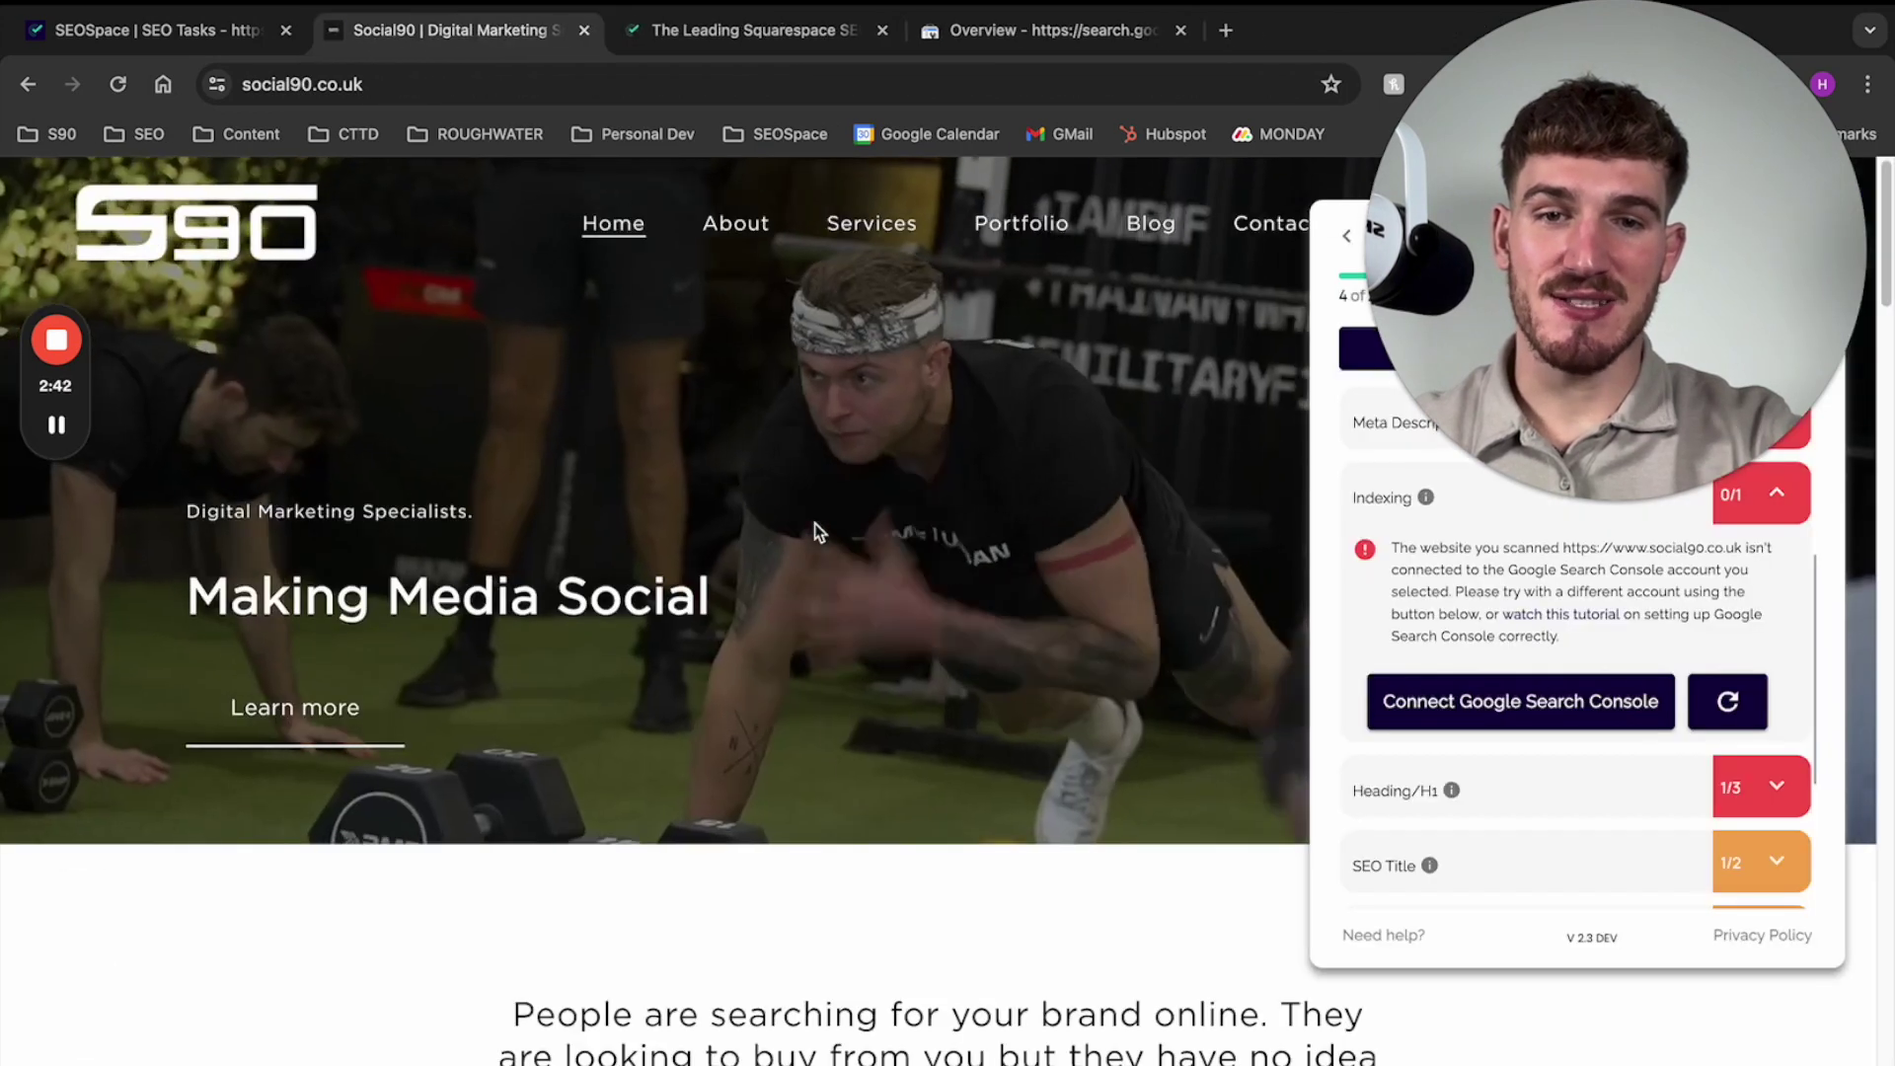
pyautogui.click(170, 38)
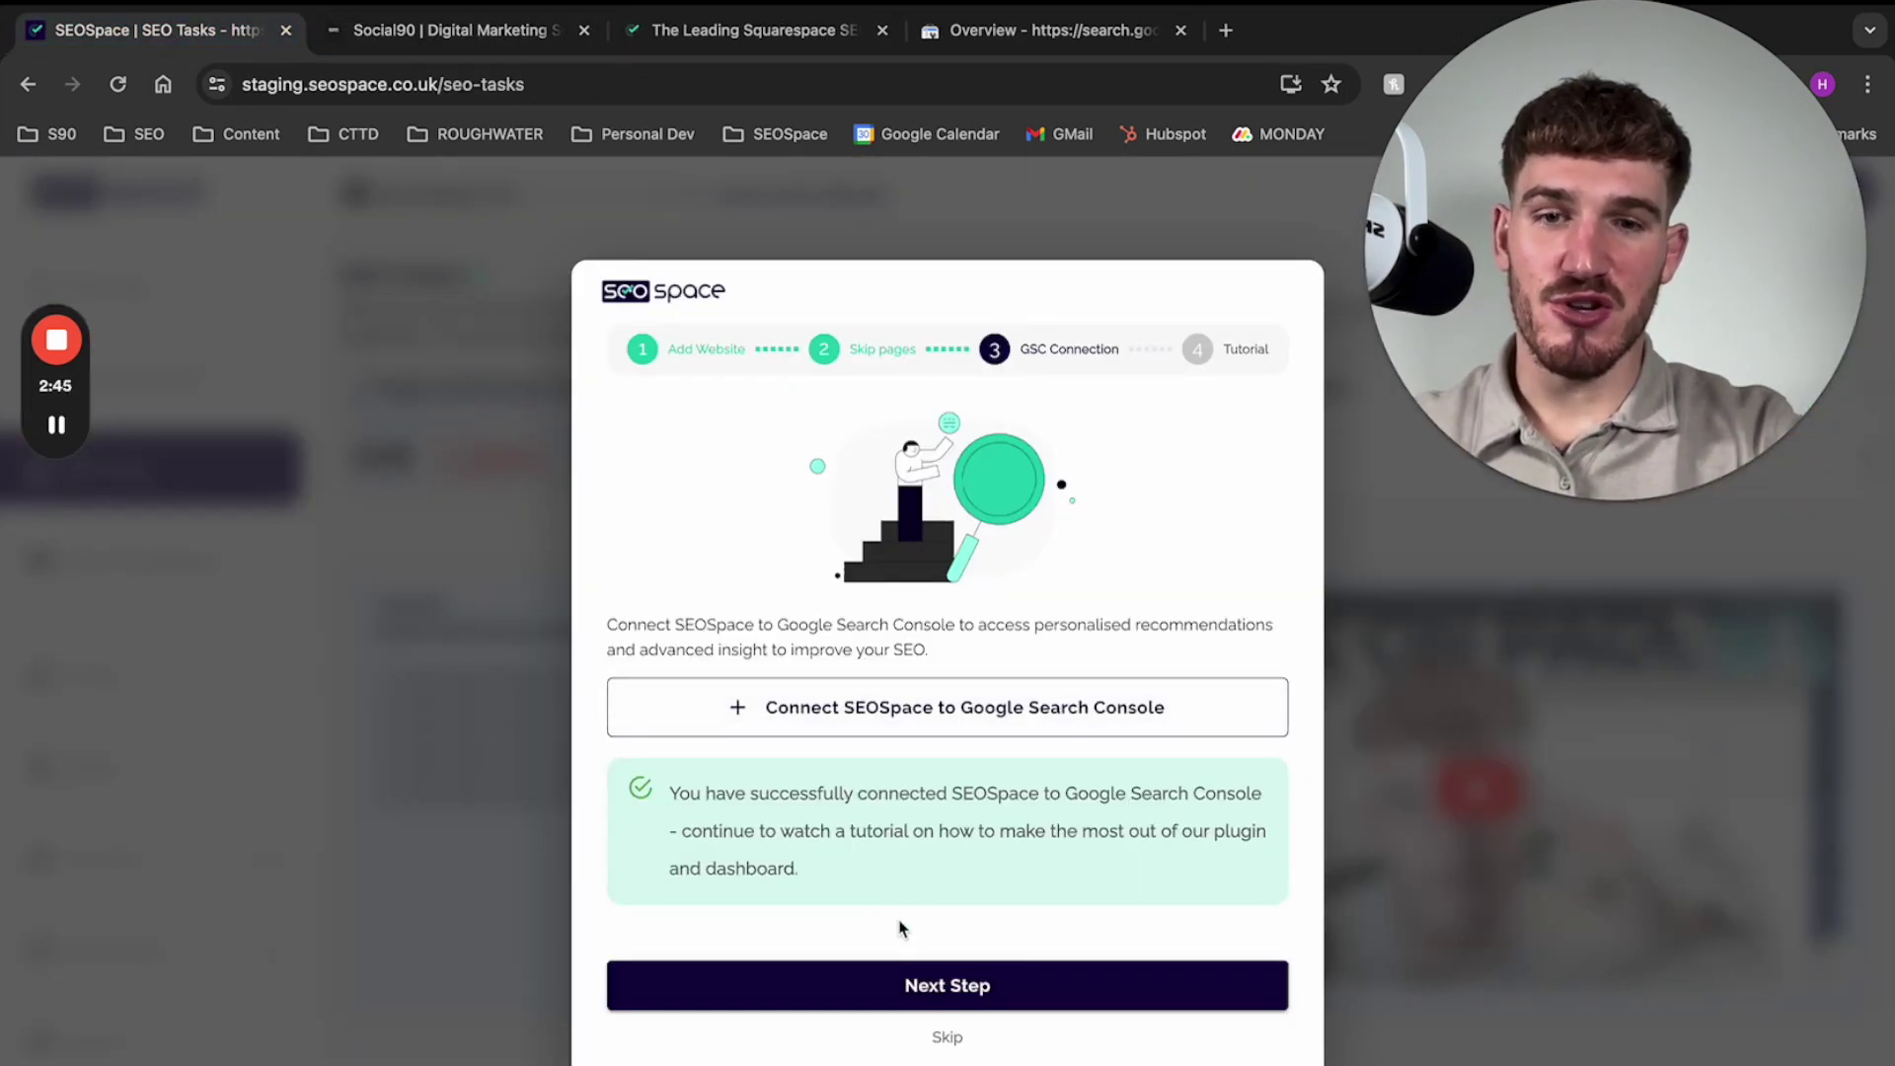
pyautogui.click(944, 995)
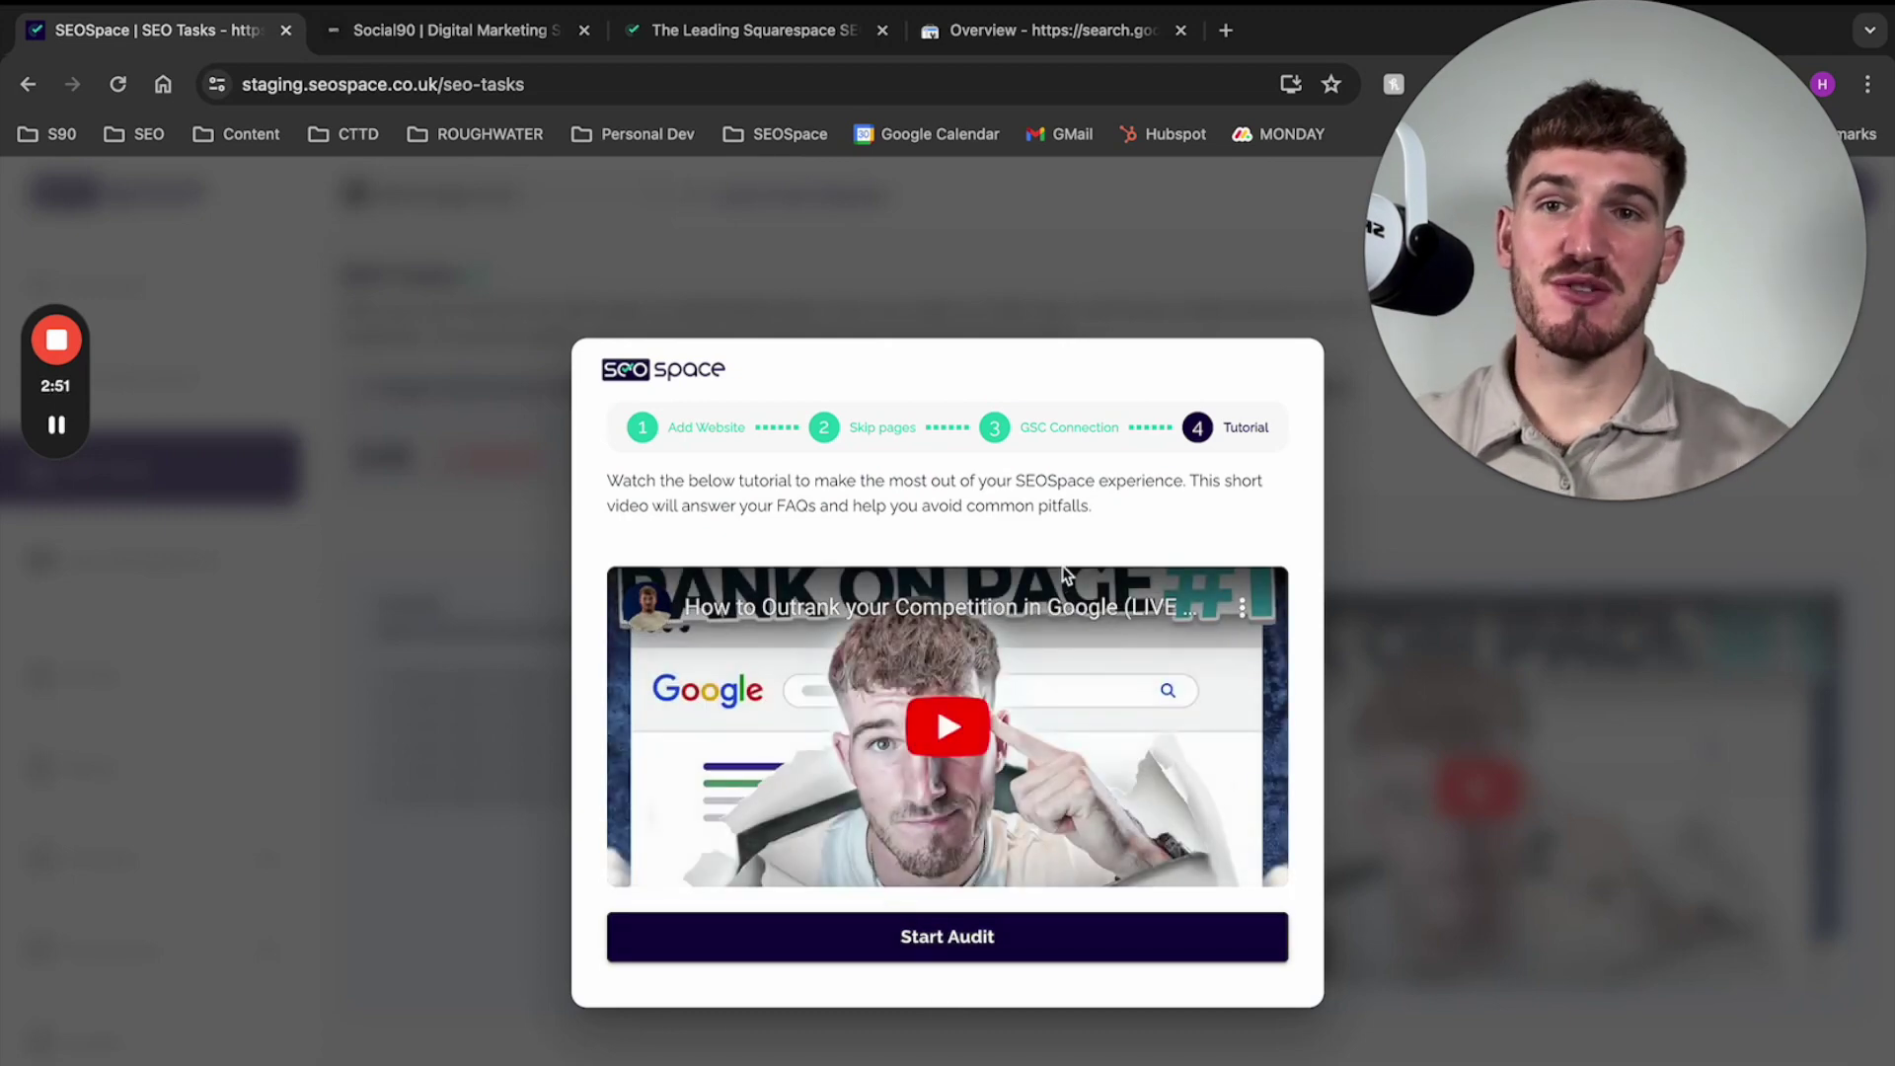
pyautogui.click(424, 32)
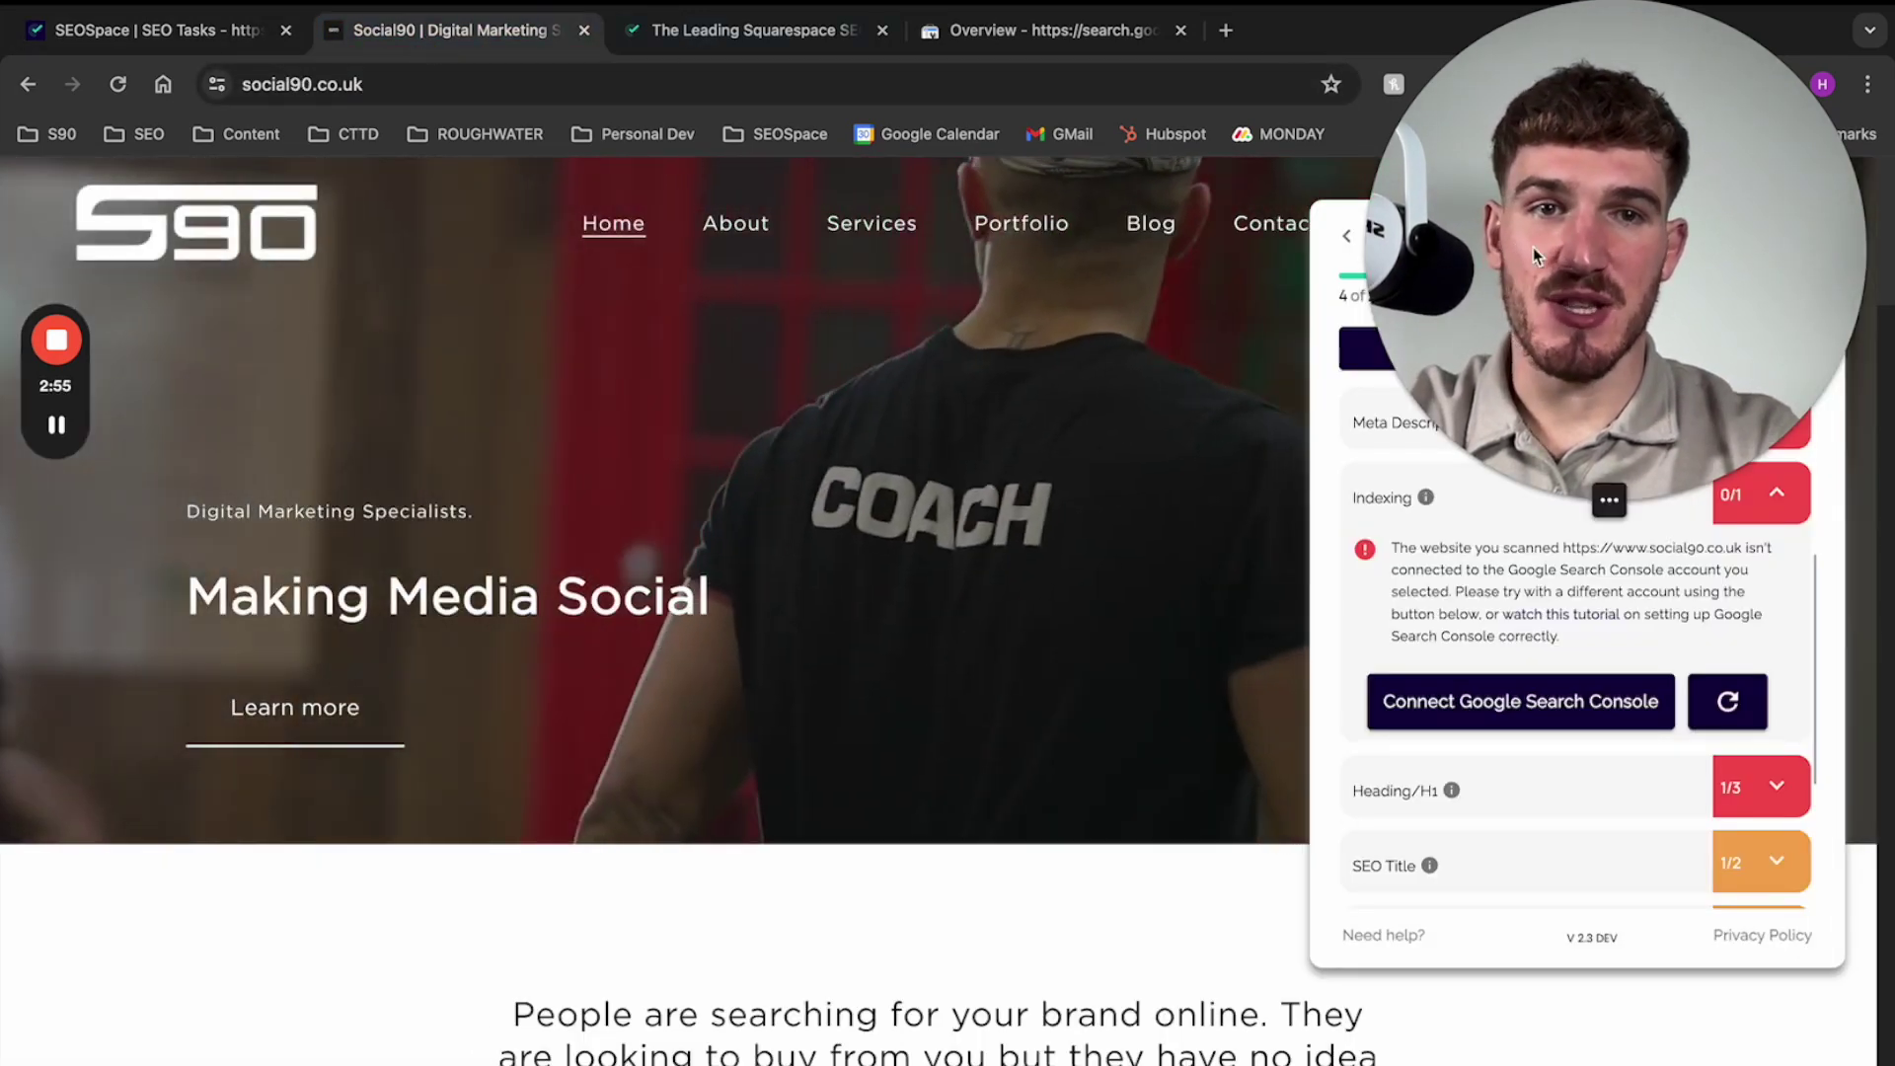
pyautogui.moveTo(1535, 254); pyautogui.dragTo(200, 252)
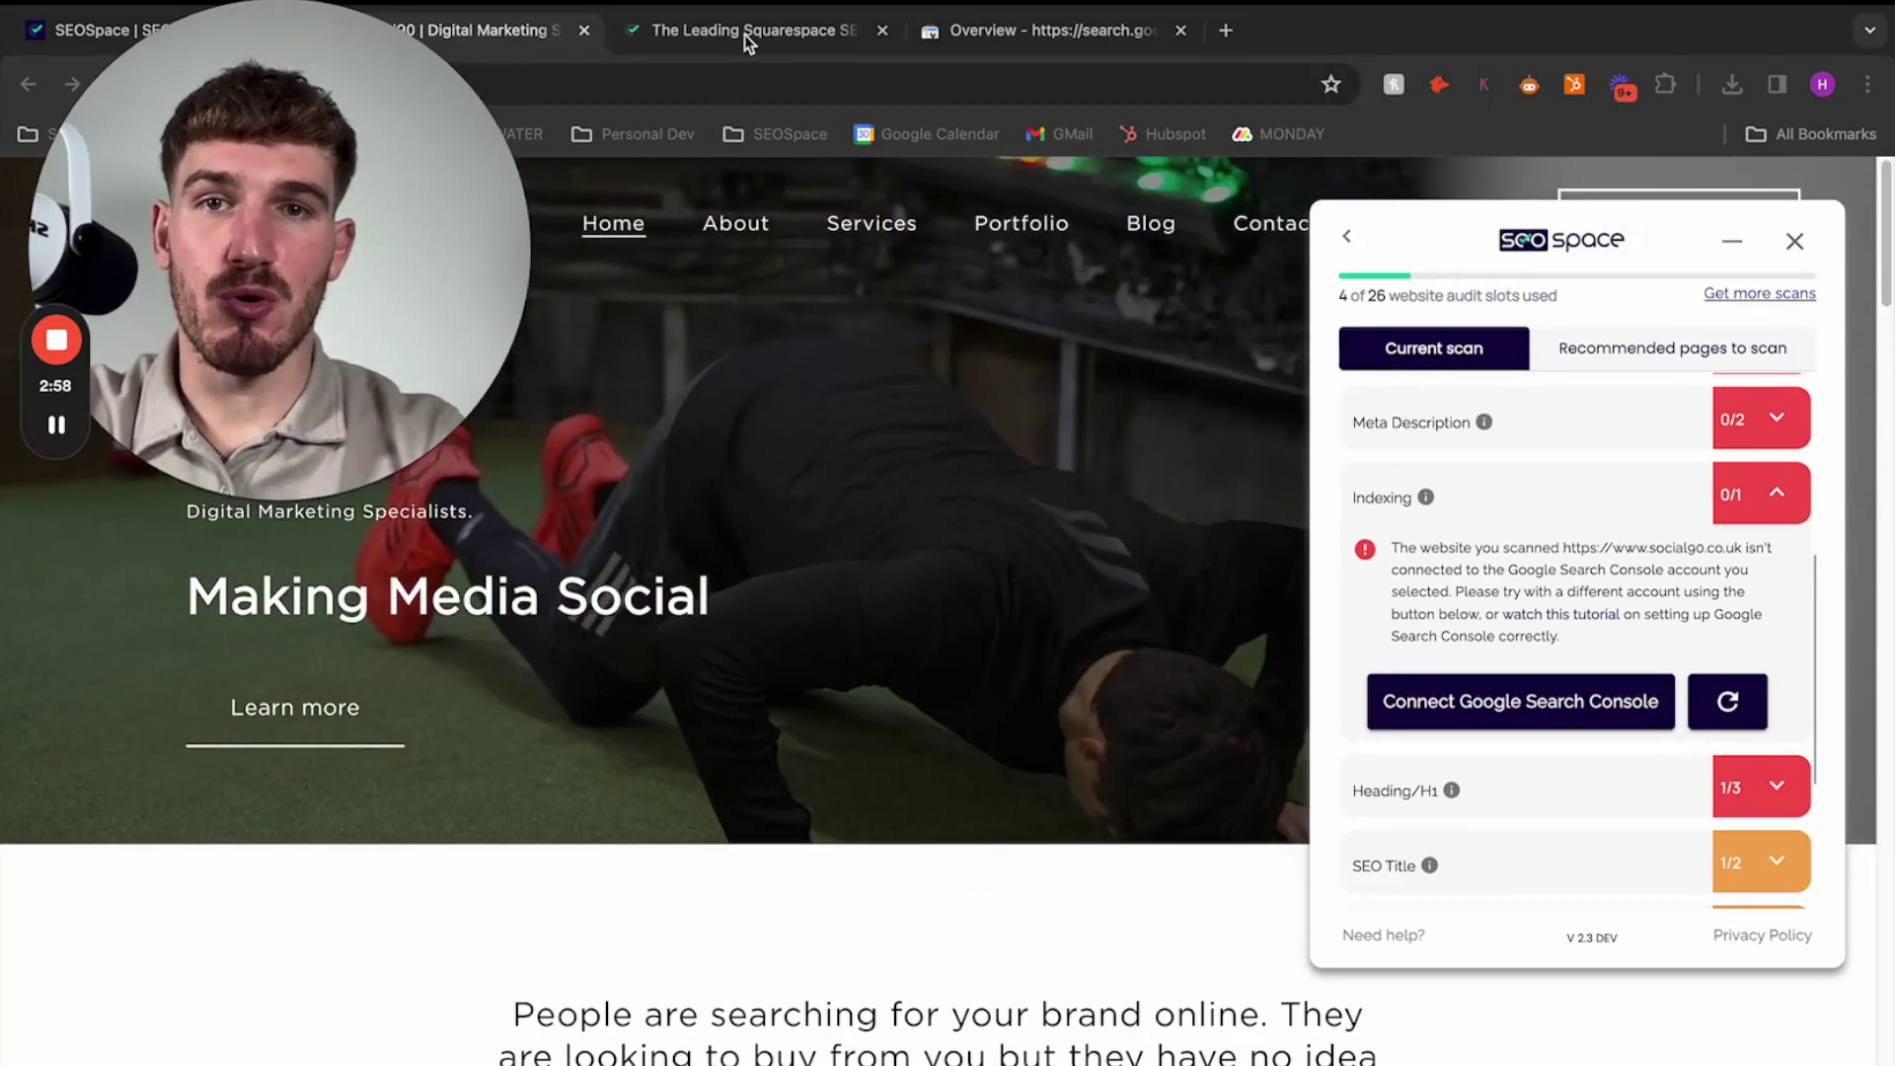
pyautogui.click(742, 35)
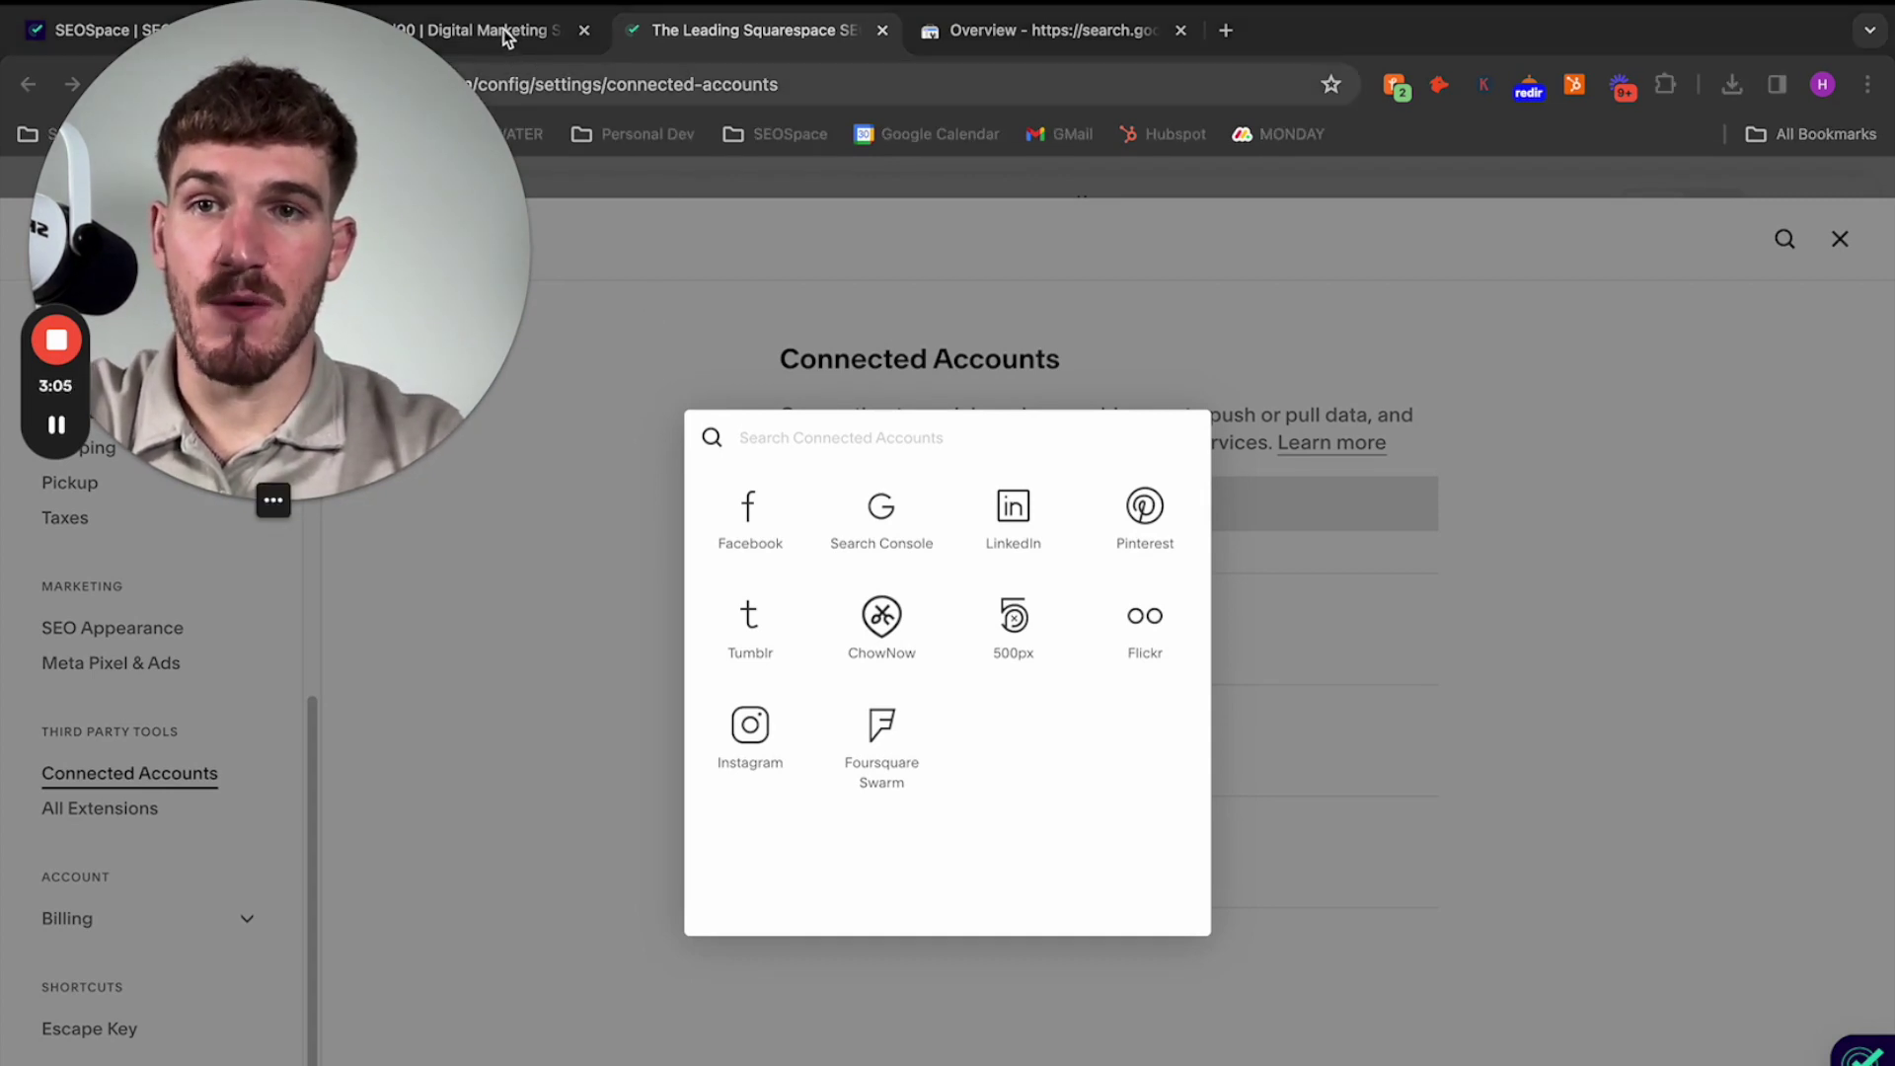
pyautogui.click(465, 31)
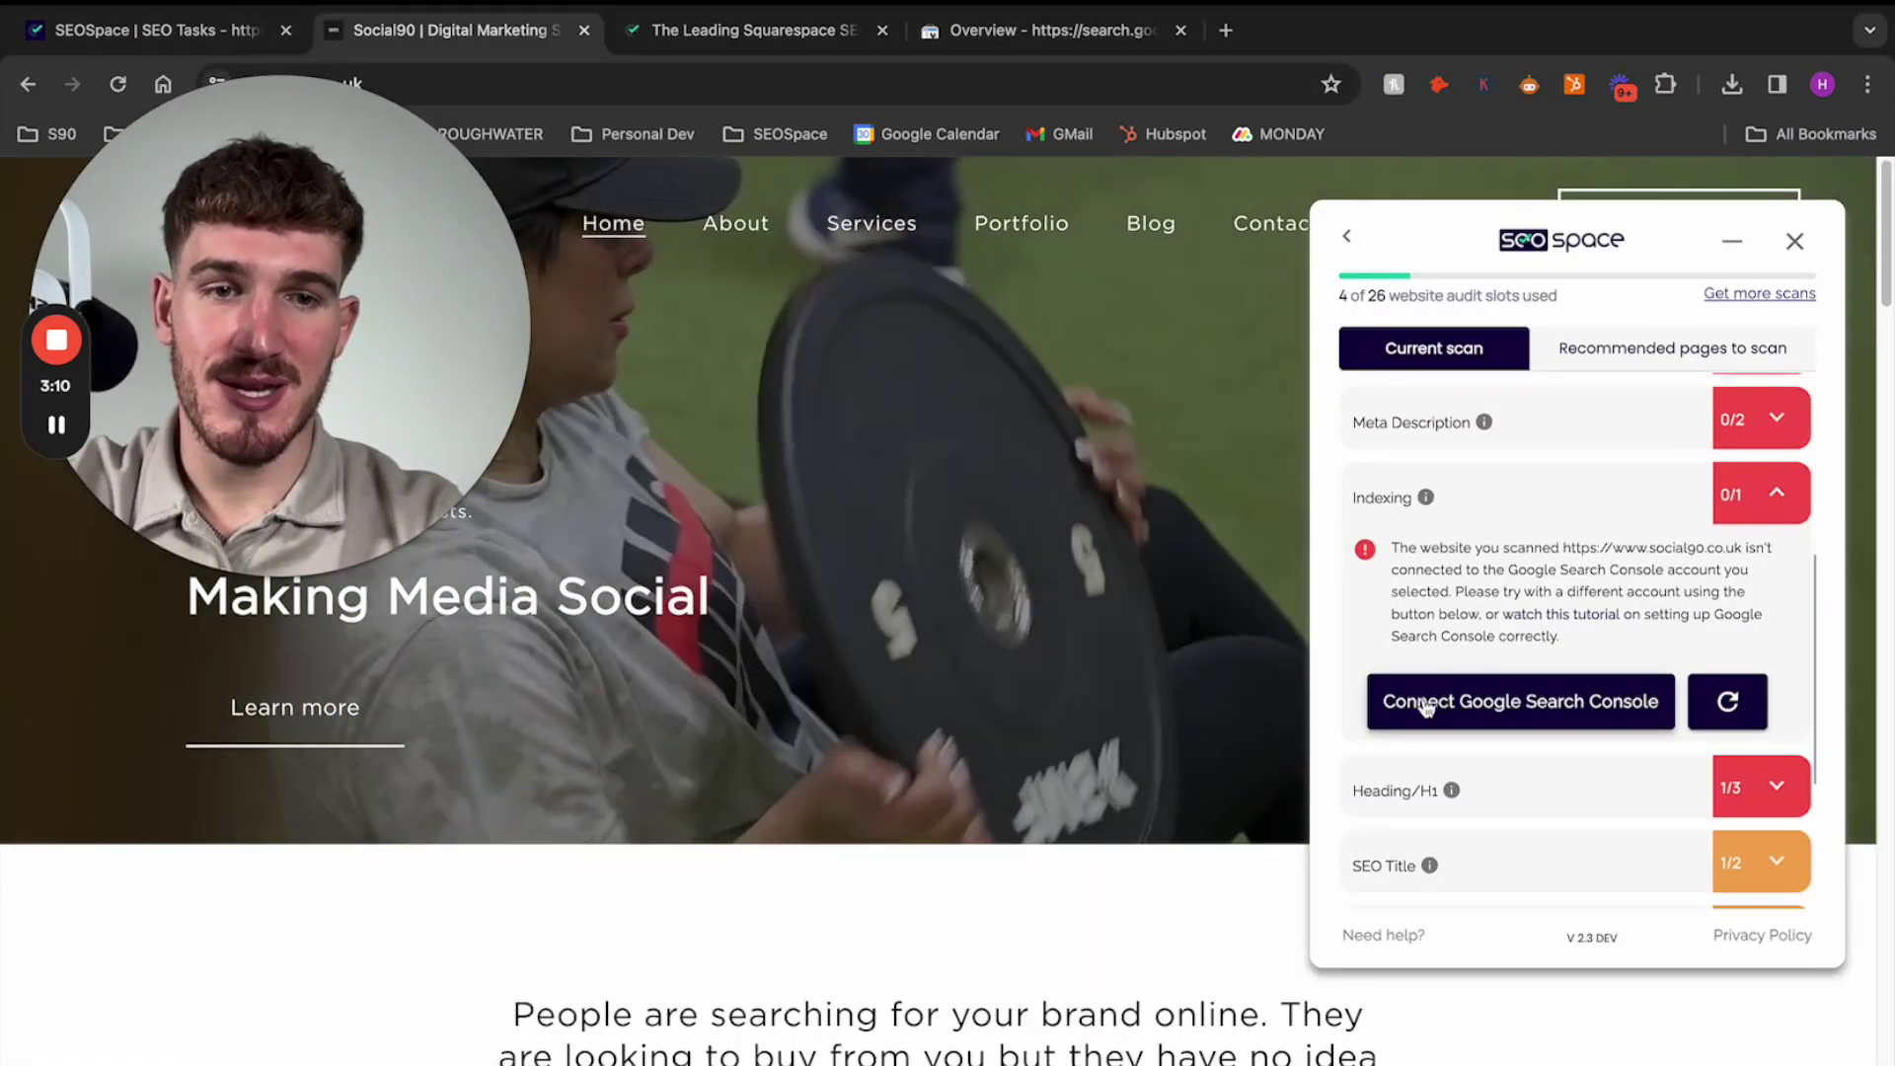
pyautogui.click(1425, 702)
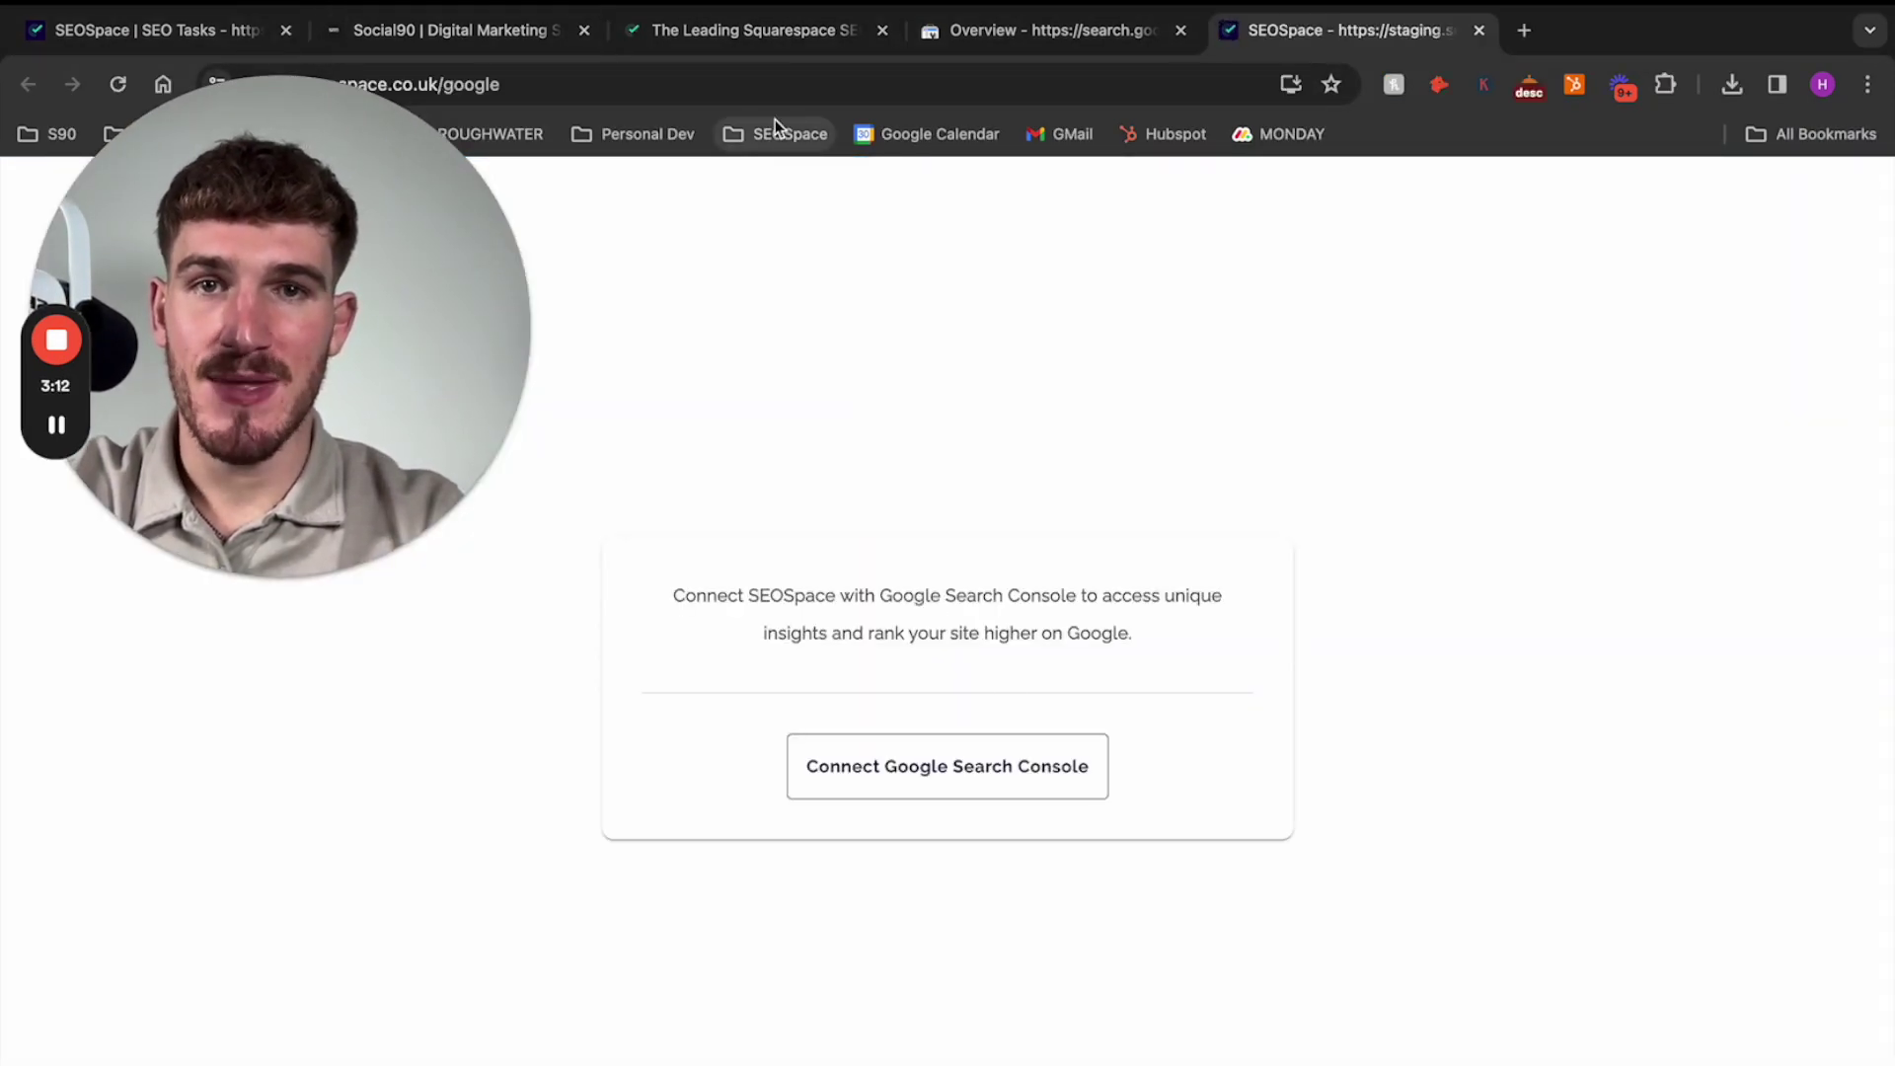
pyautogui.click(468, 40)
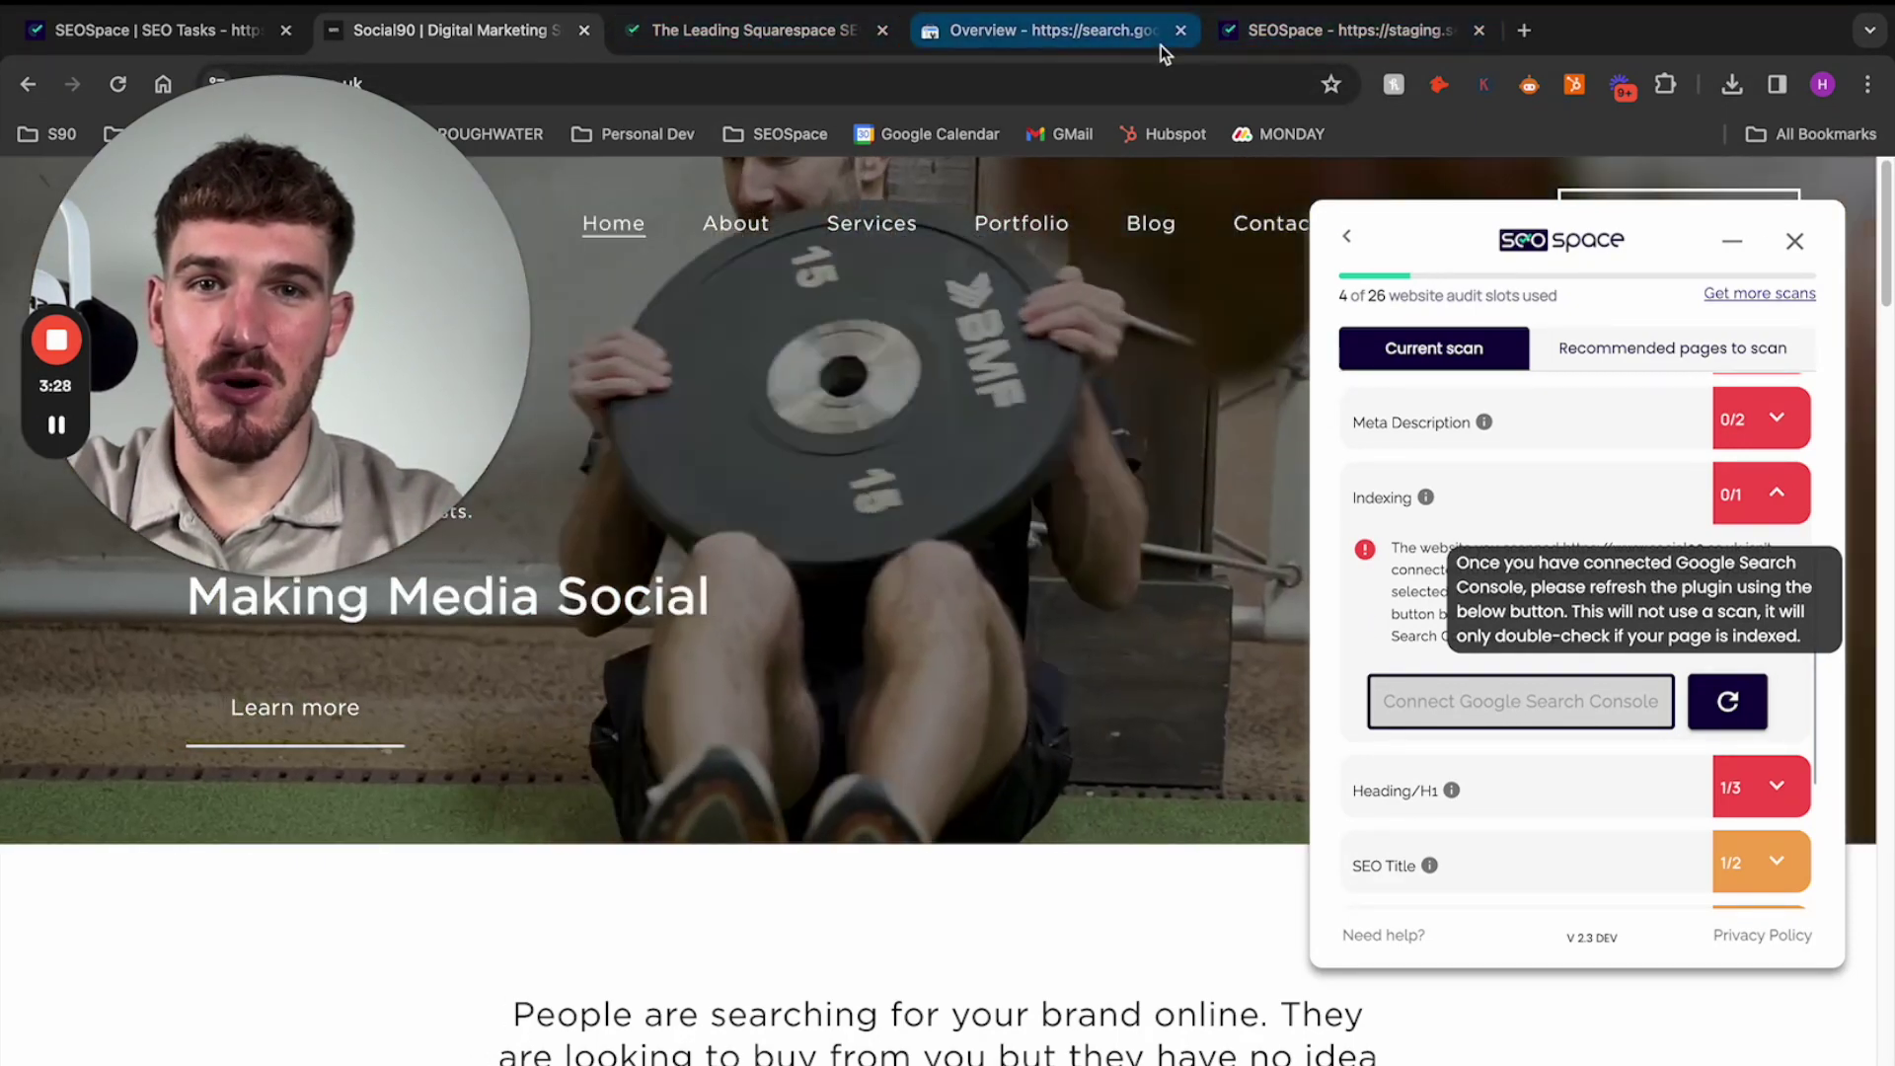
pyautogui.click(1276, 37)
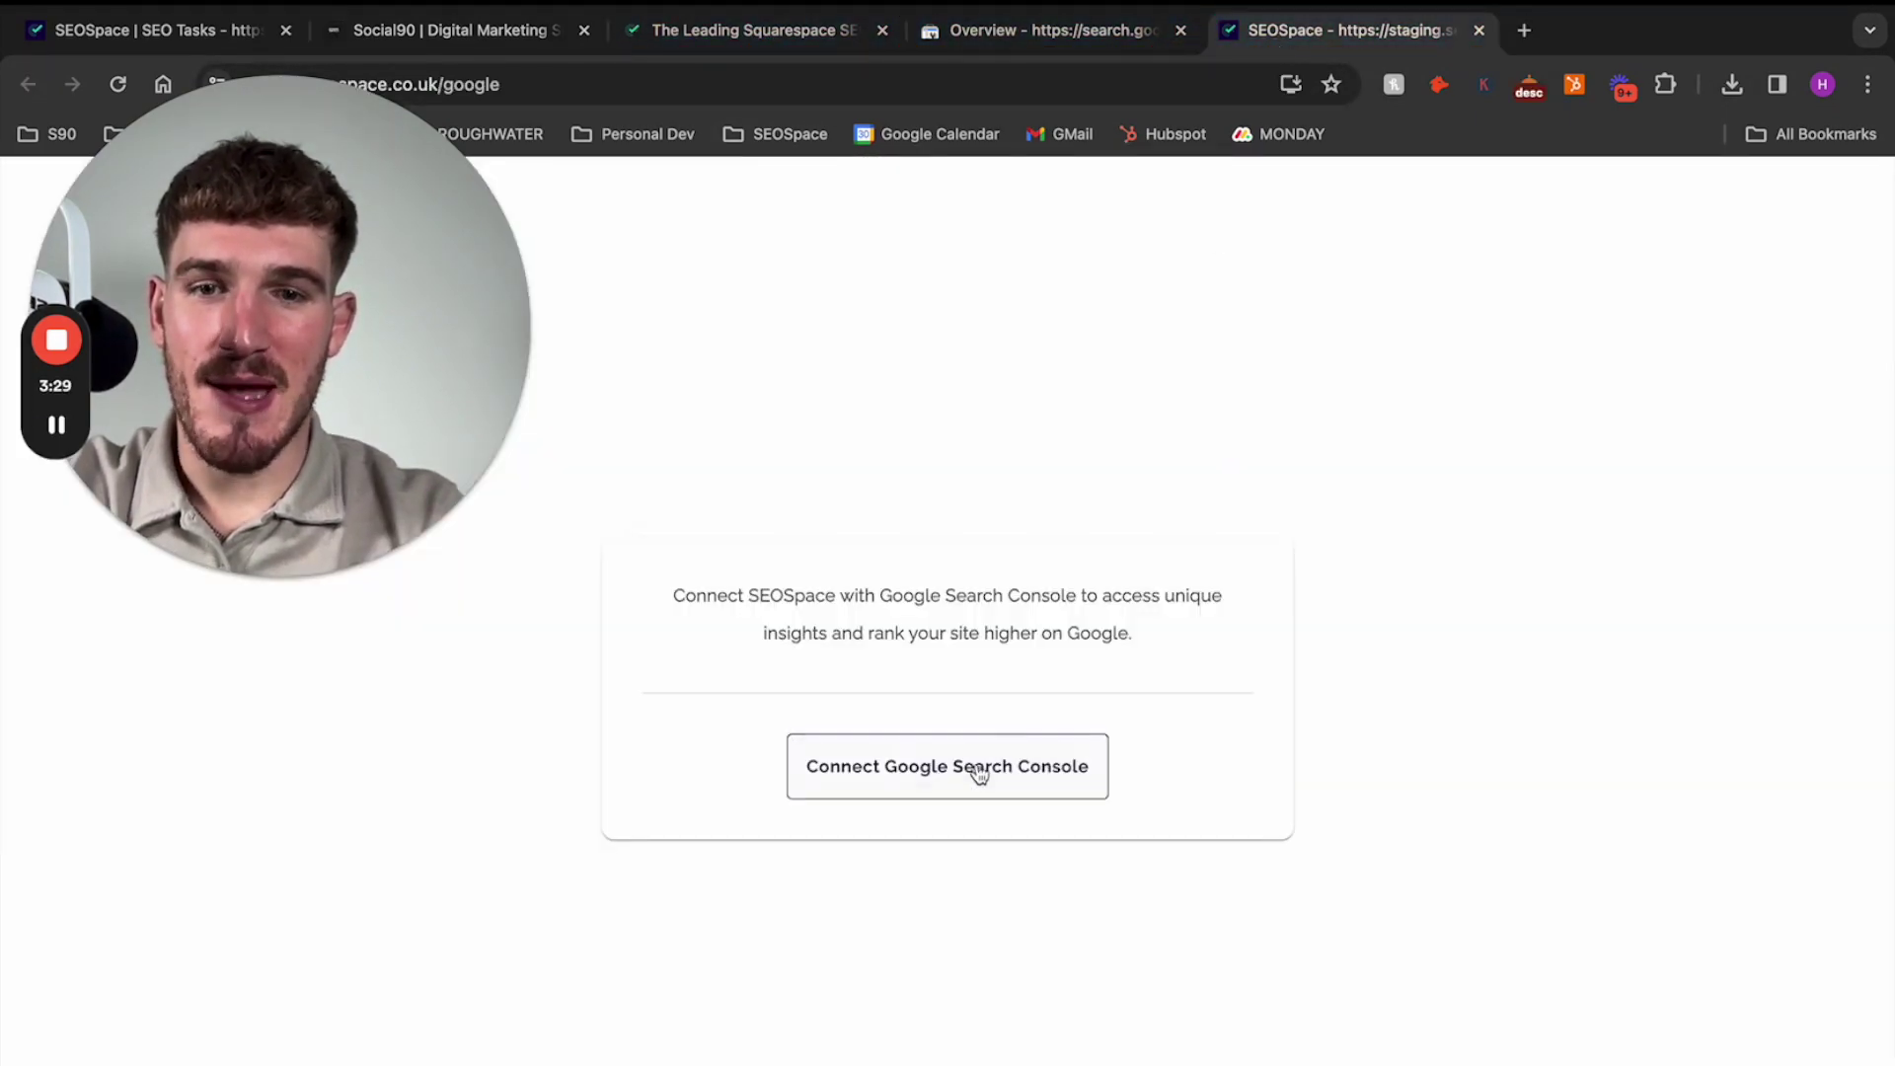
pyautogui.click(927, 785)
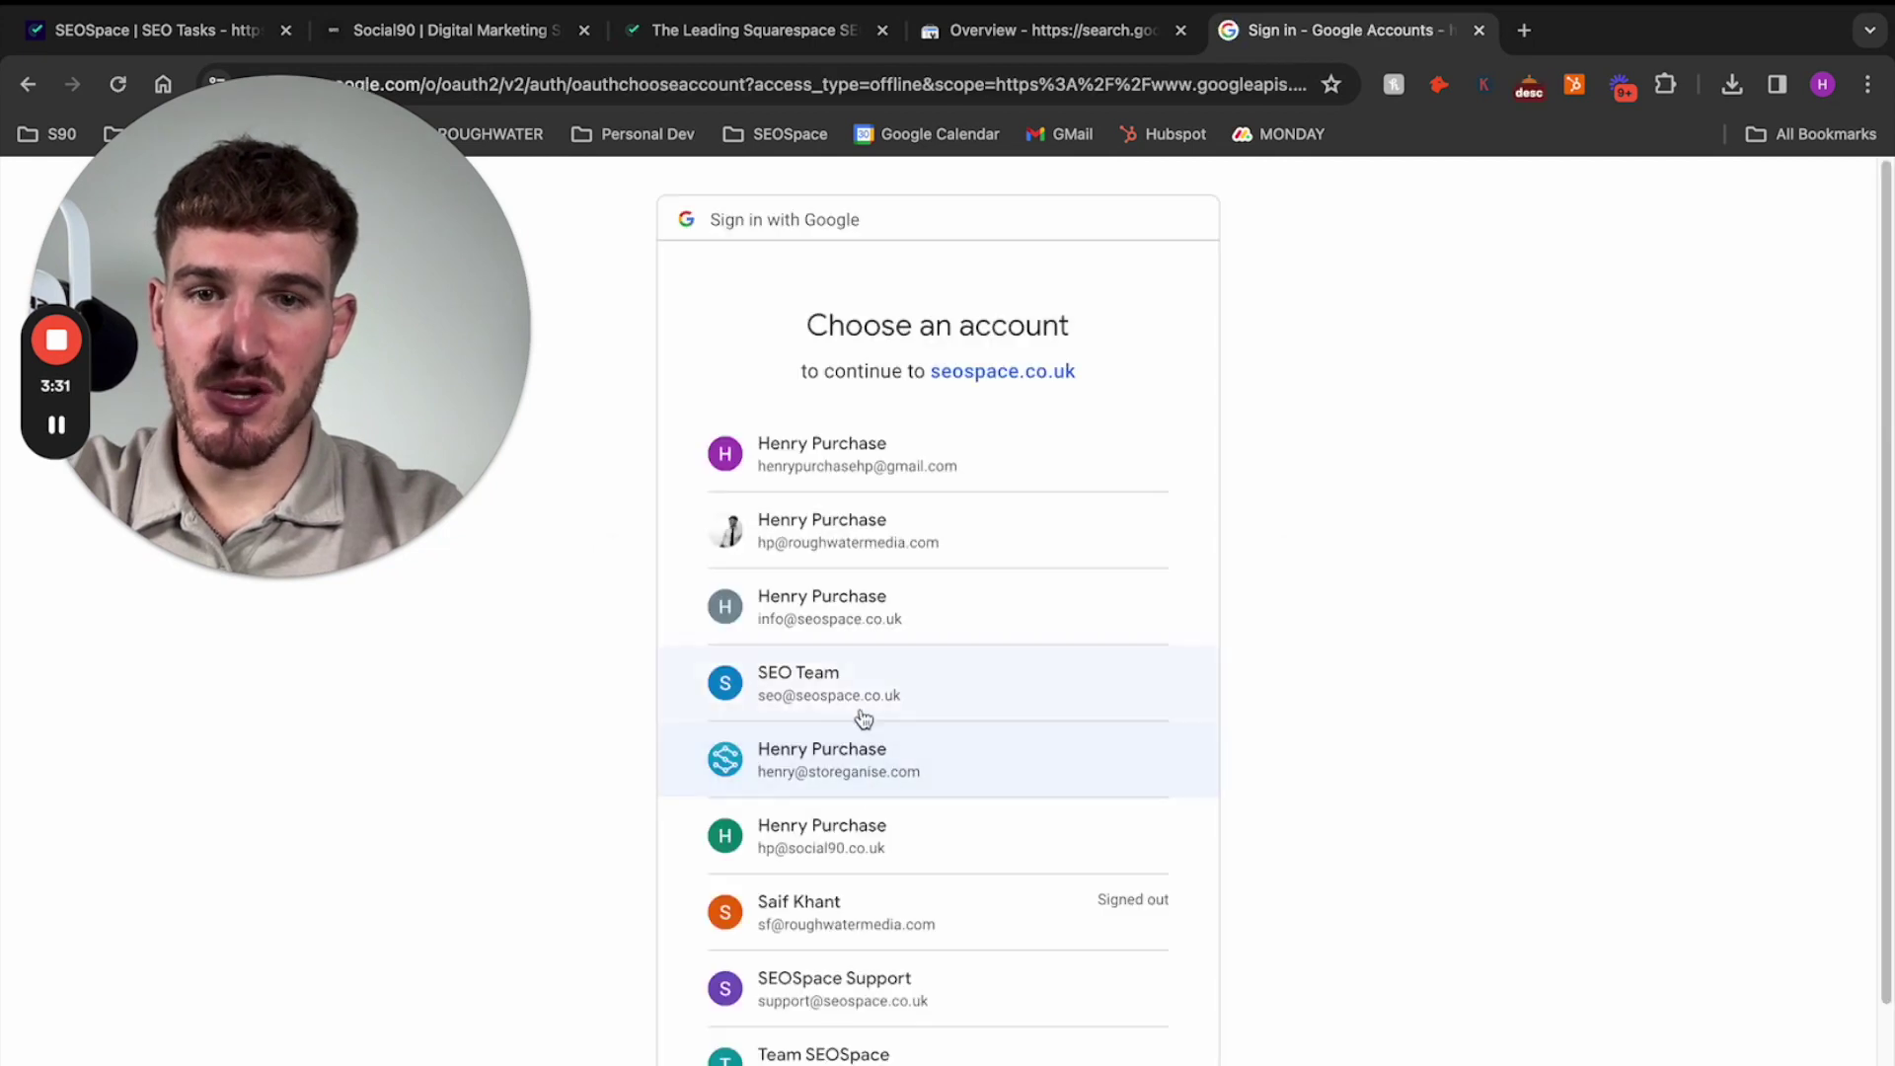
# Grant SEOSpace Search Console access using the Social90 Google account
pyautogui.scroll(-1, 873, 731)
pyautogui.click(870, 818)
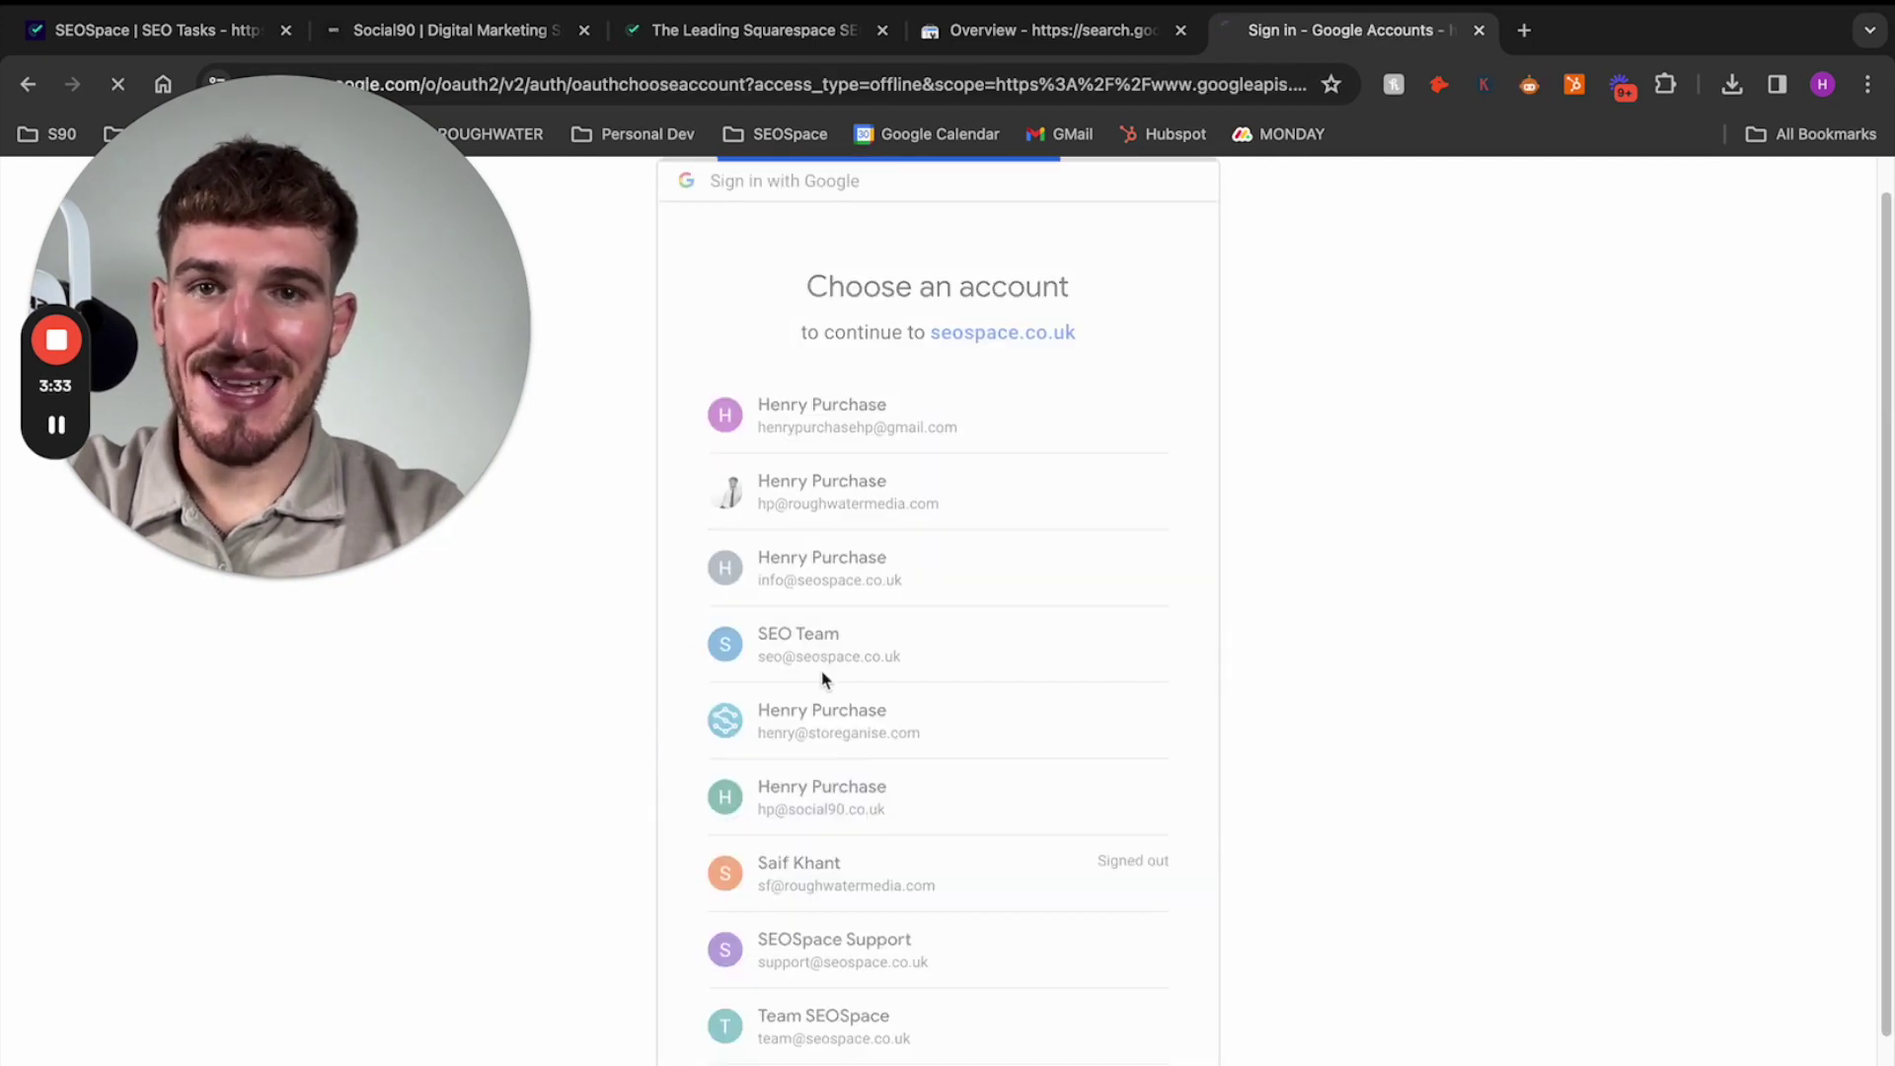
pyautogui.click(456, 50)
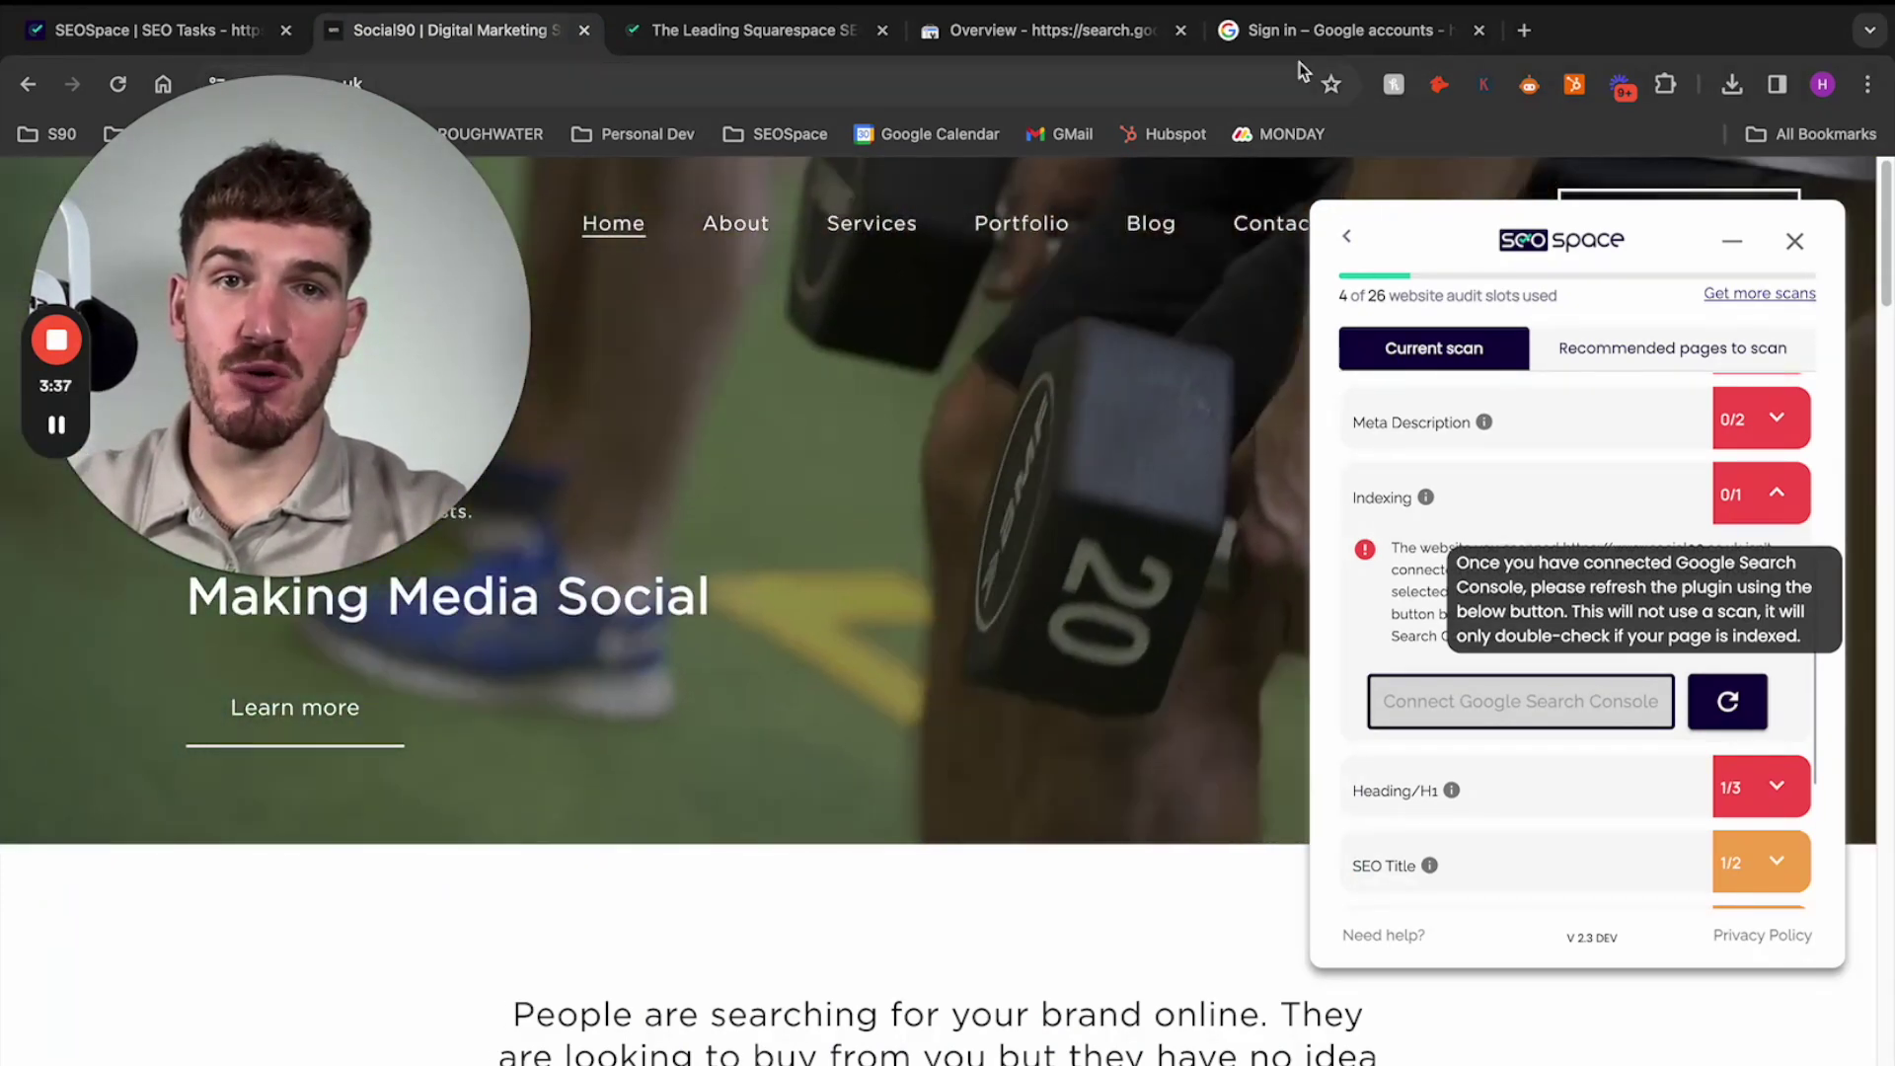
pyautogui.click(1313, 29)
pyautogui.click(1086, 977)
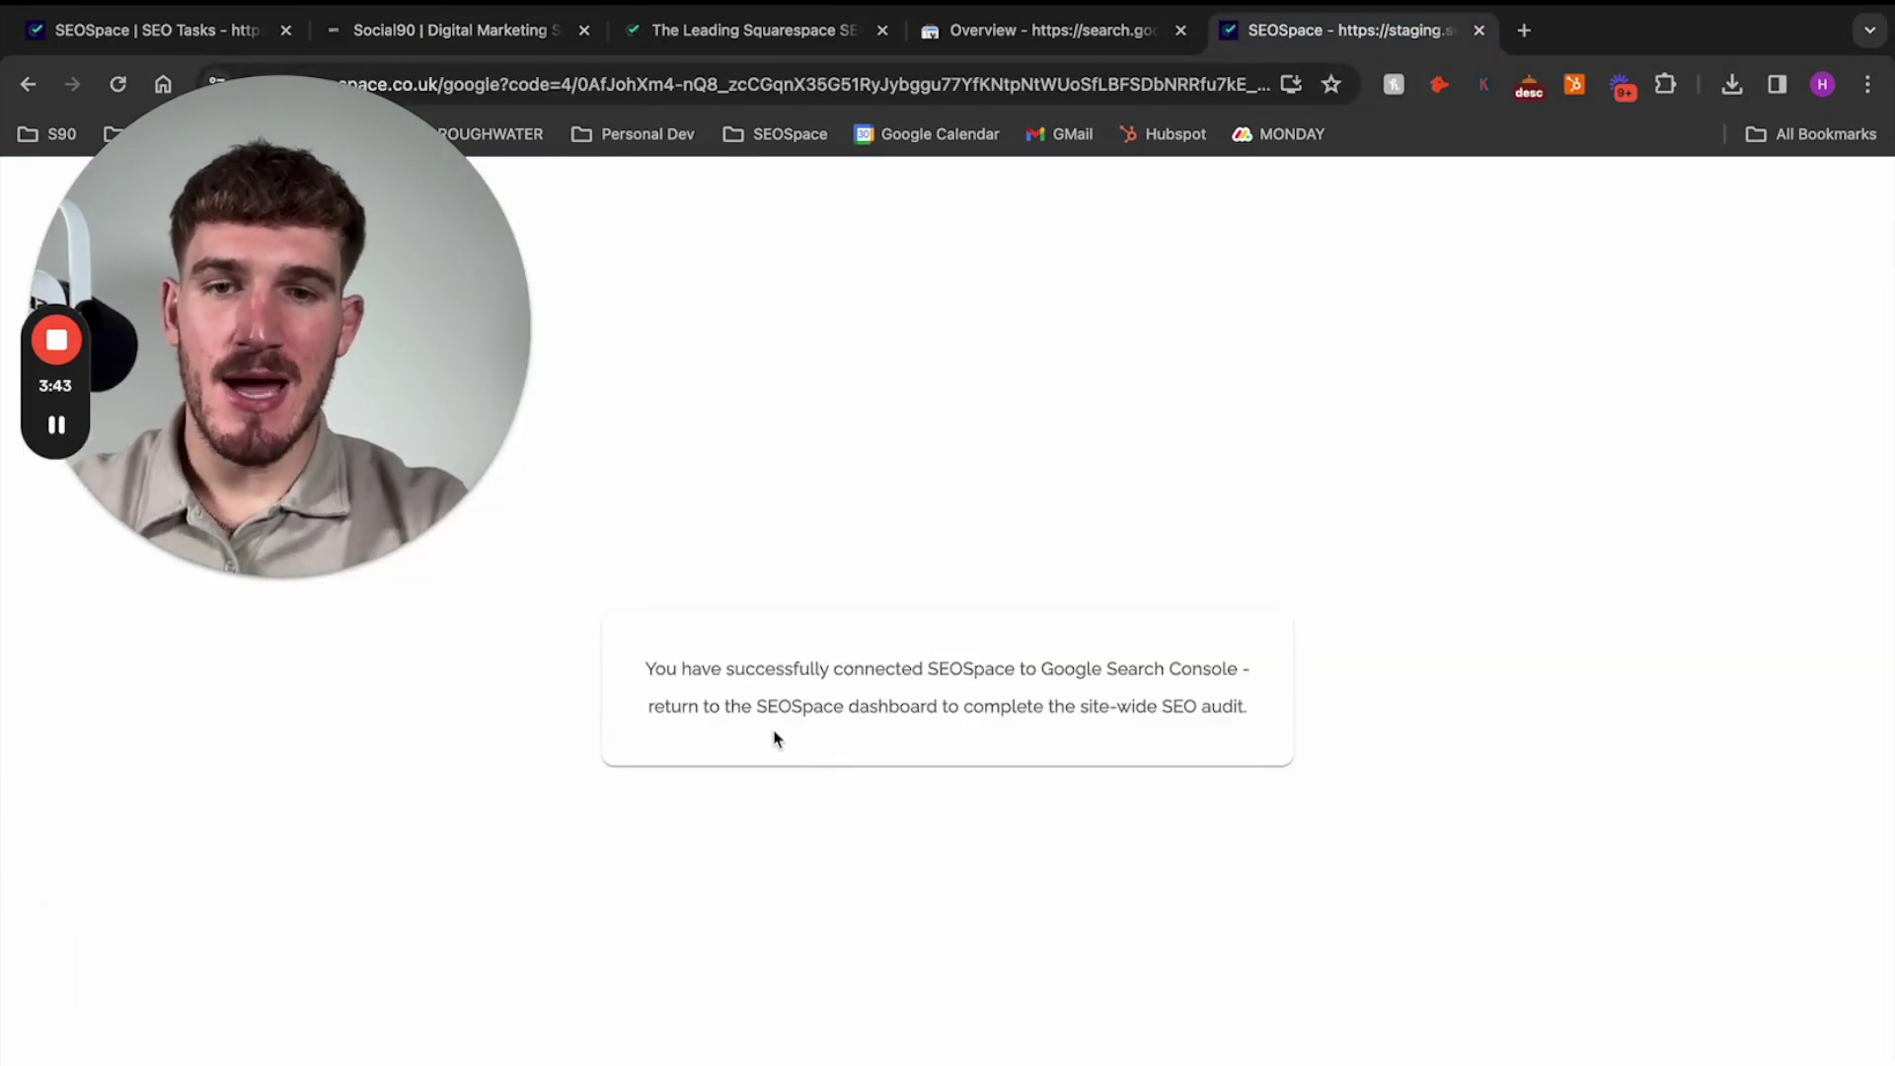
# Refresh the Social90 plugin's Indexing check so it reads 1/1 in green
pyautogui.moveTo(646, 672); pyautogui.dragTo(1260, 723)
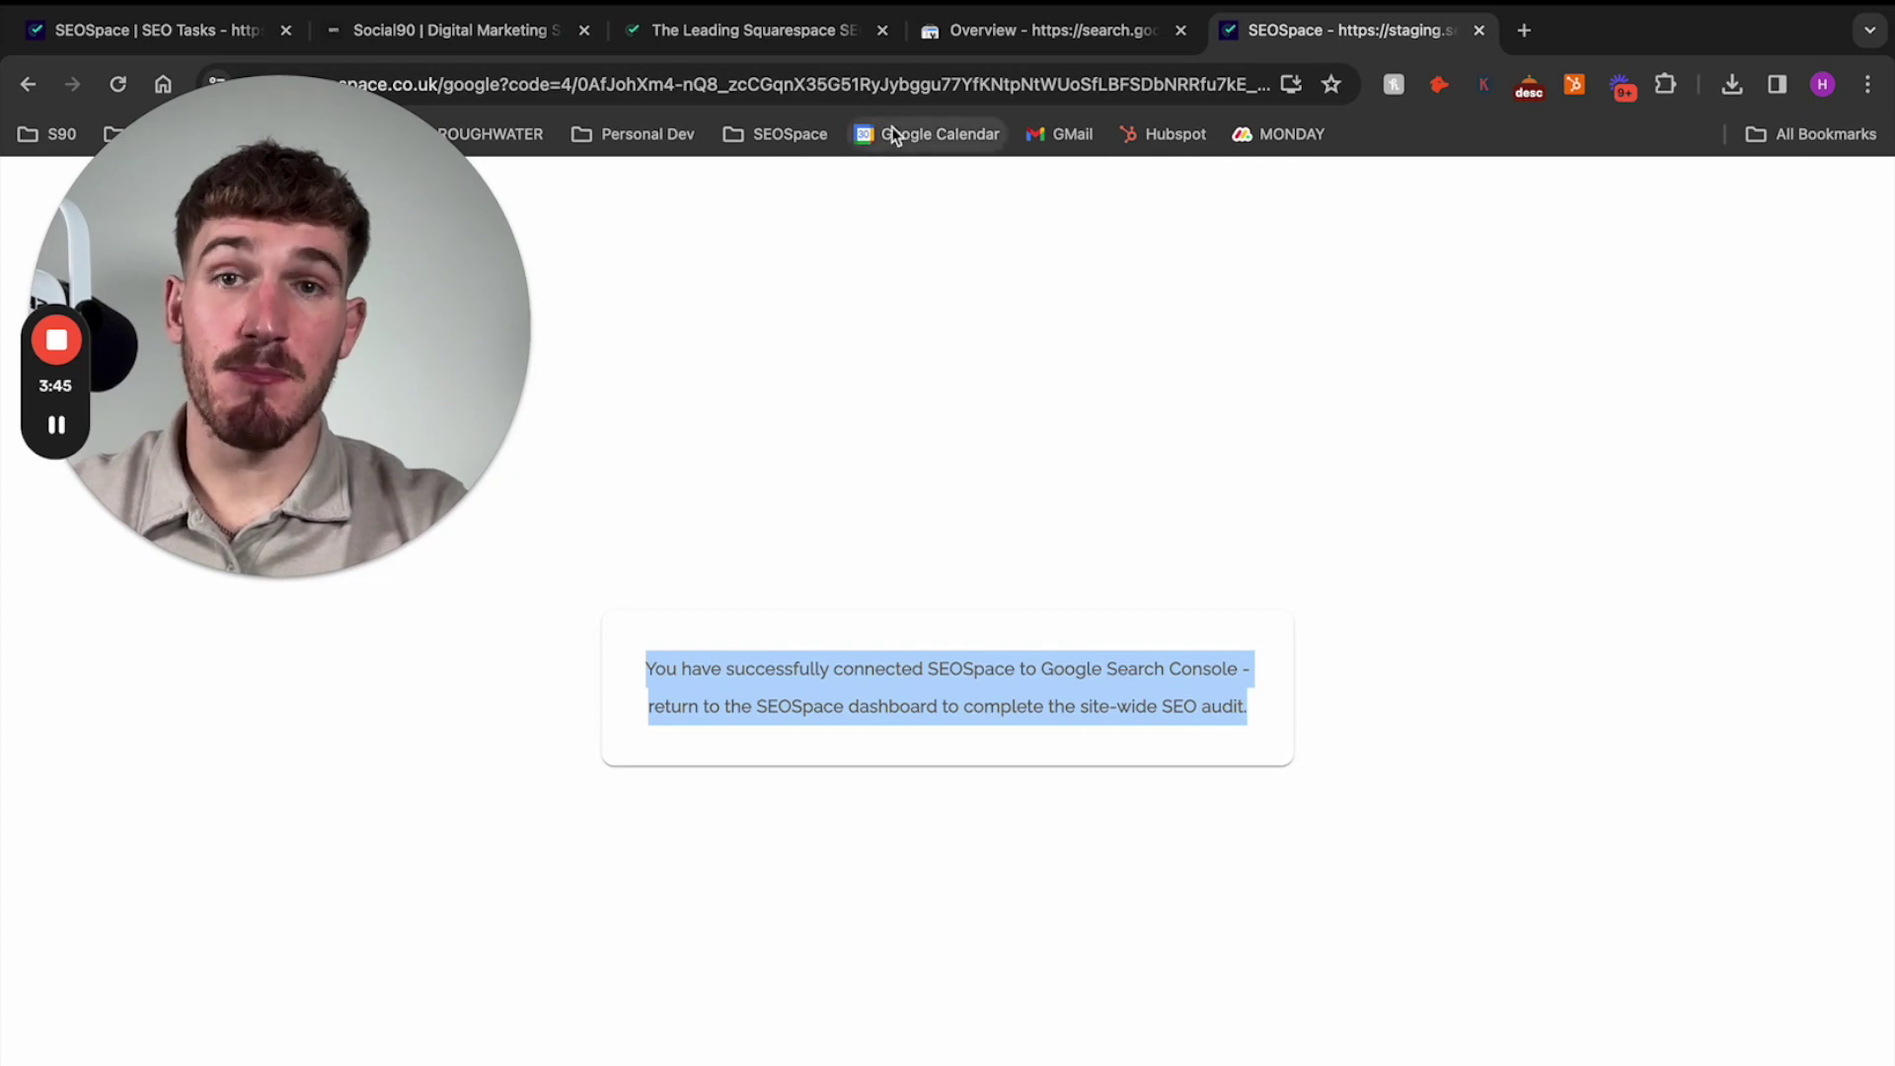
pyautogui.click(483, 37)
pyautogui.click(1729, 703)
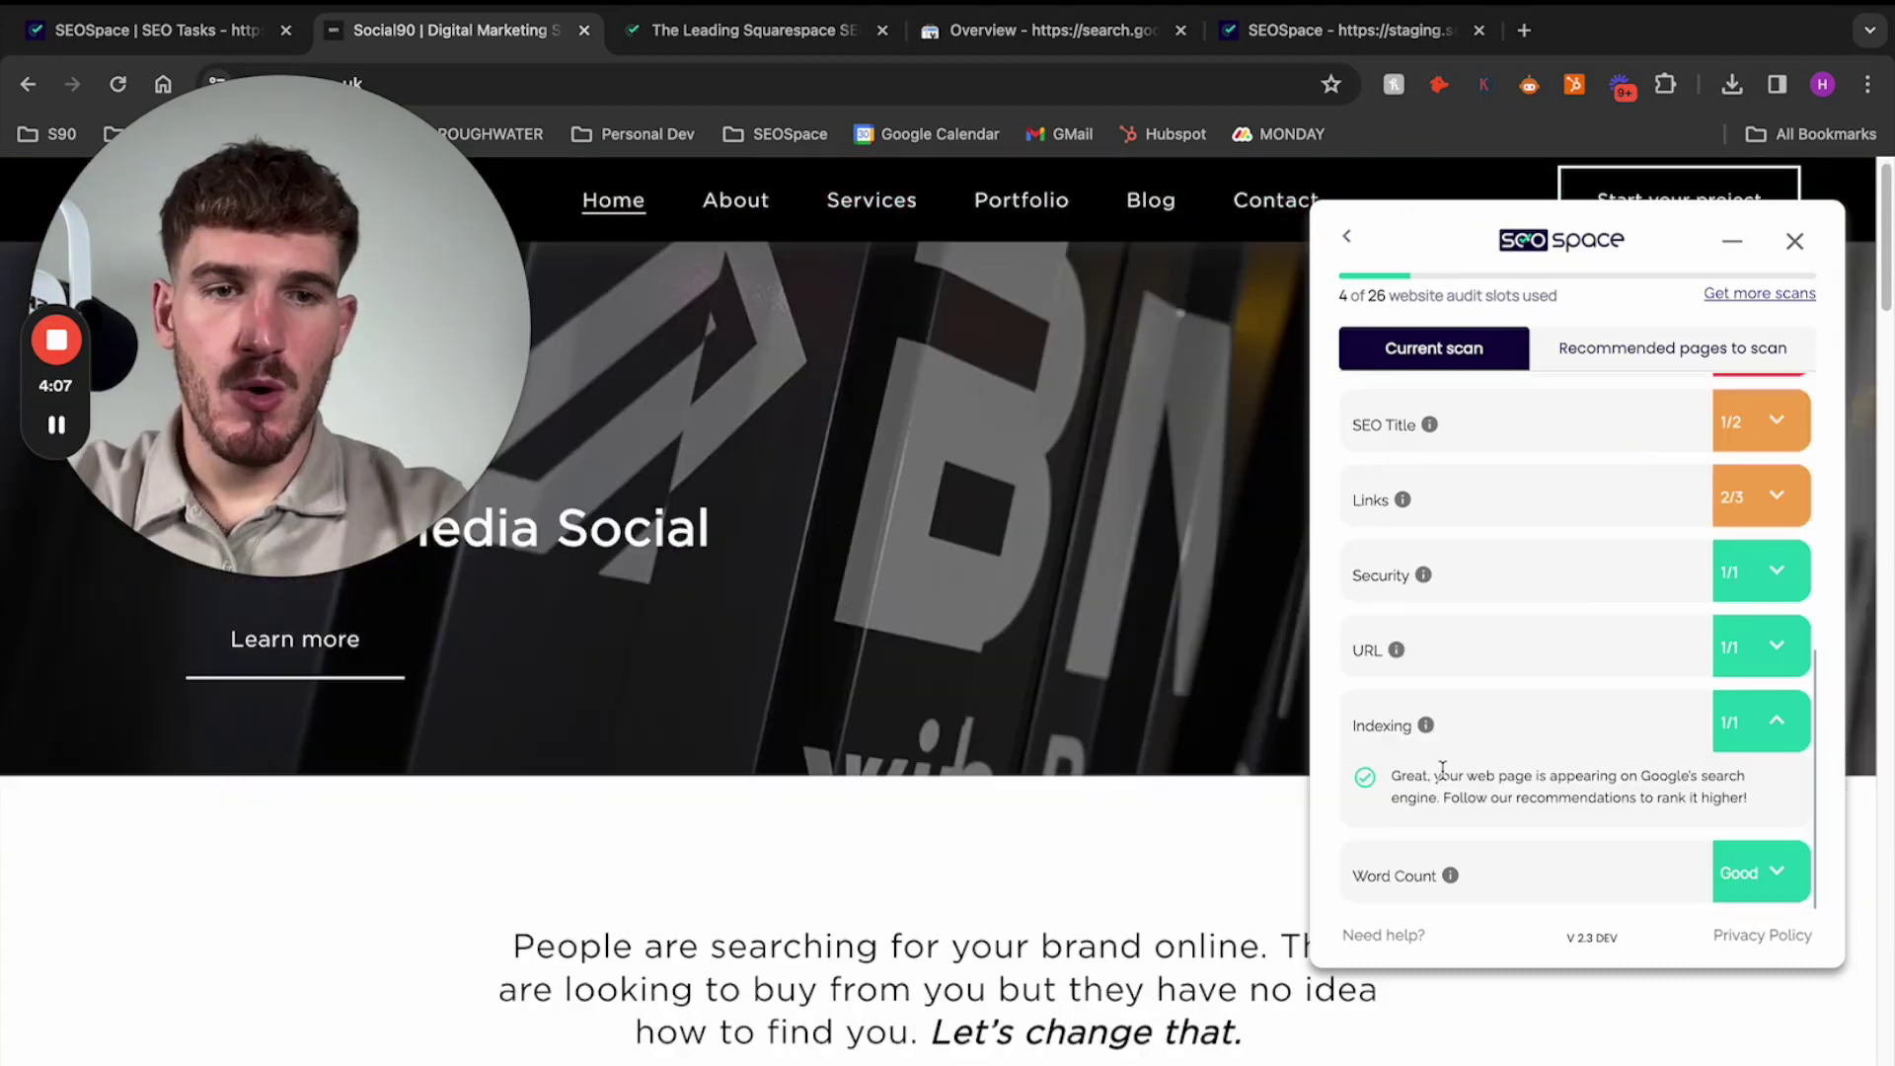
pyautogui.moveTo(1392, 776); pyautogui.dragTo(1767, 822)
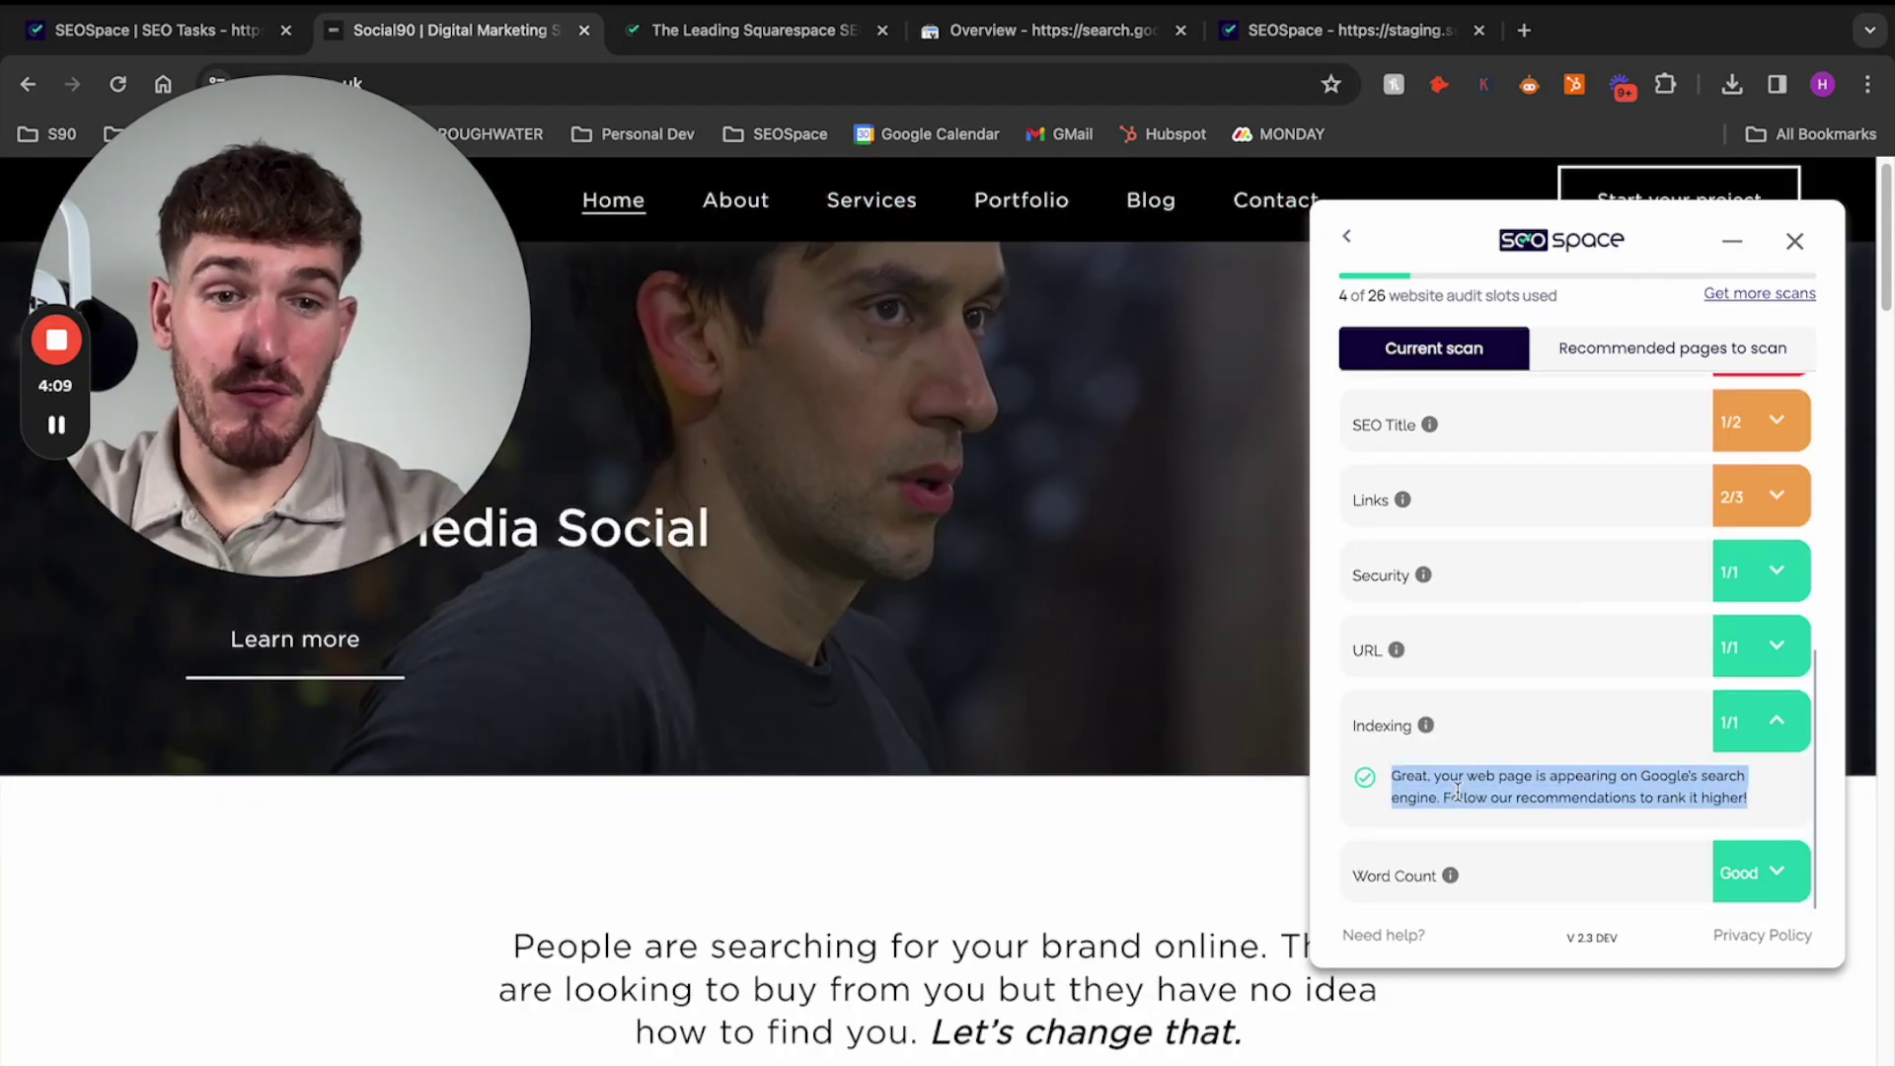
pyautogui.tripleClick(1458, 790)
pyautogui.click(1510, 746)
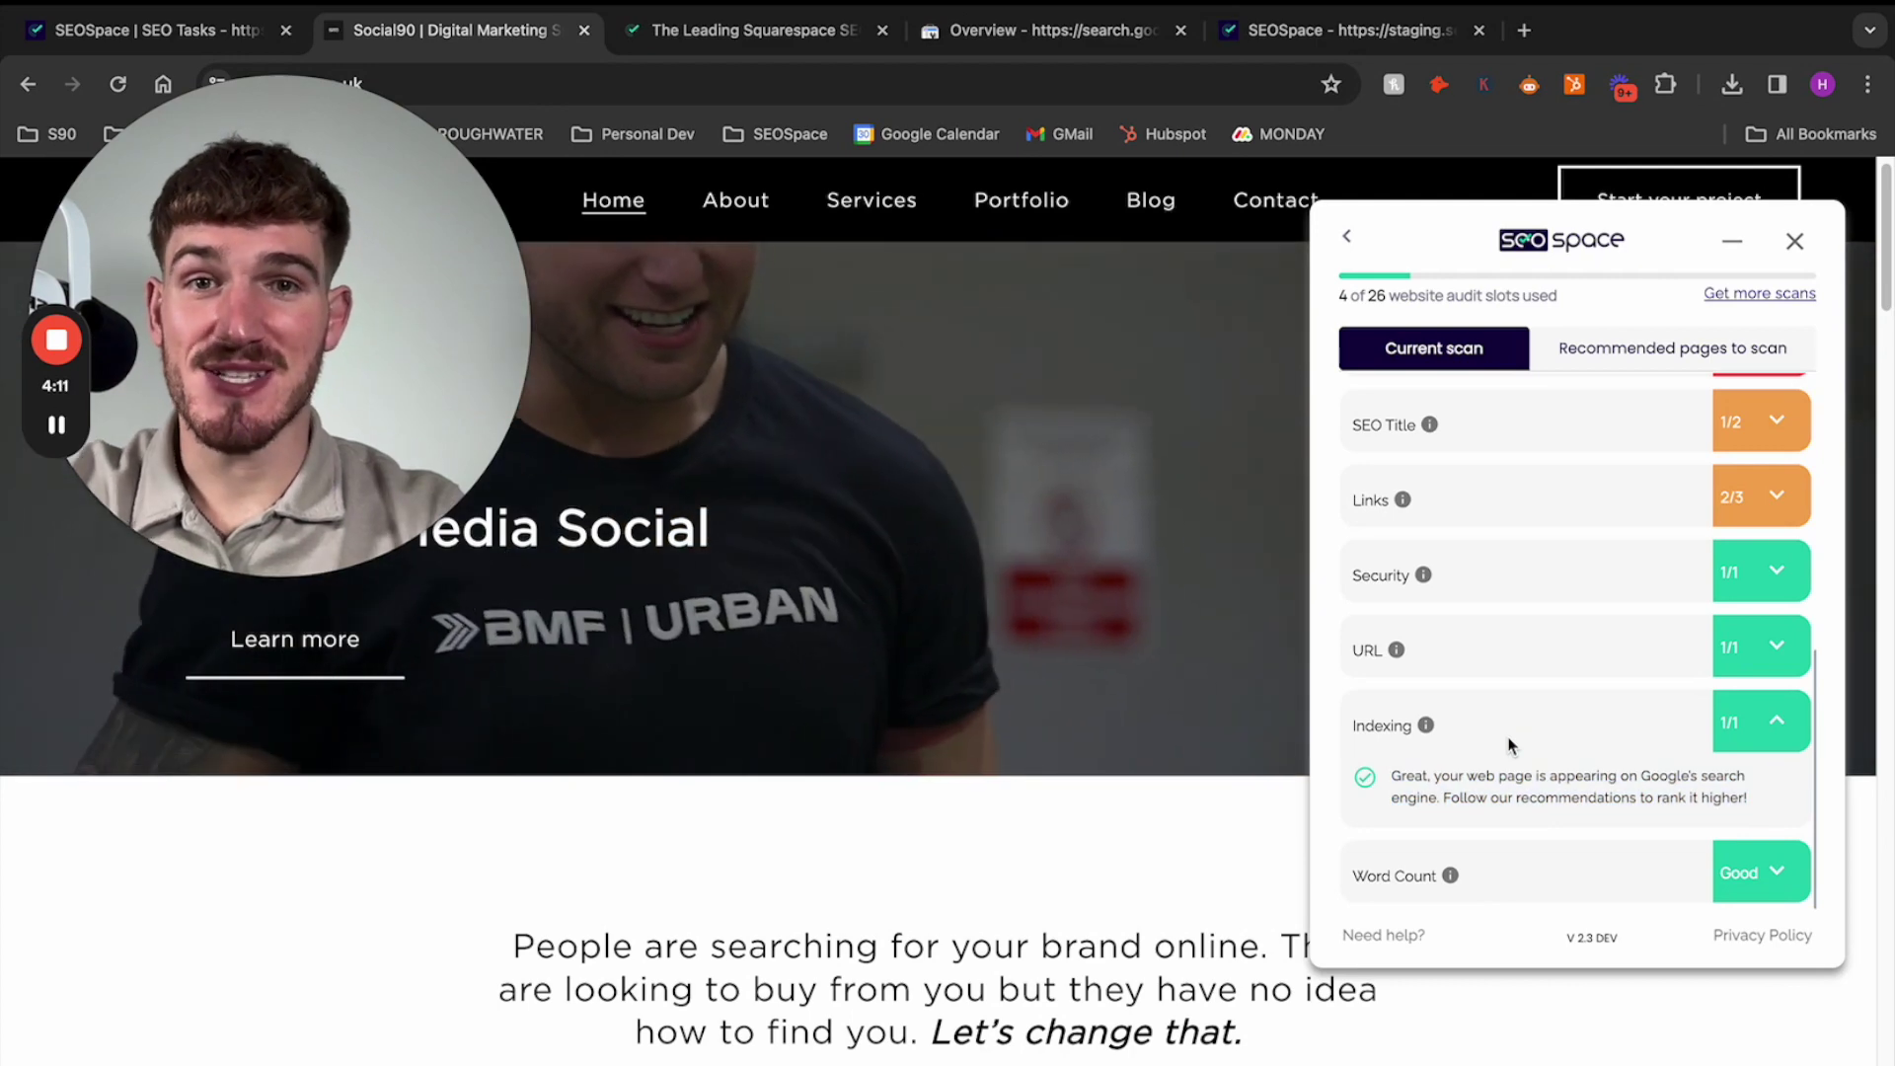